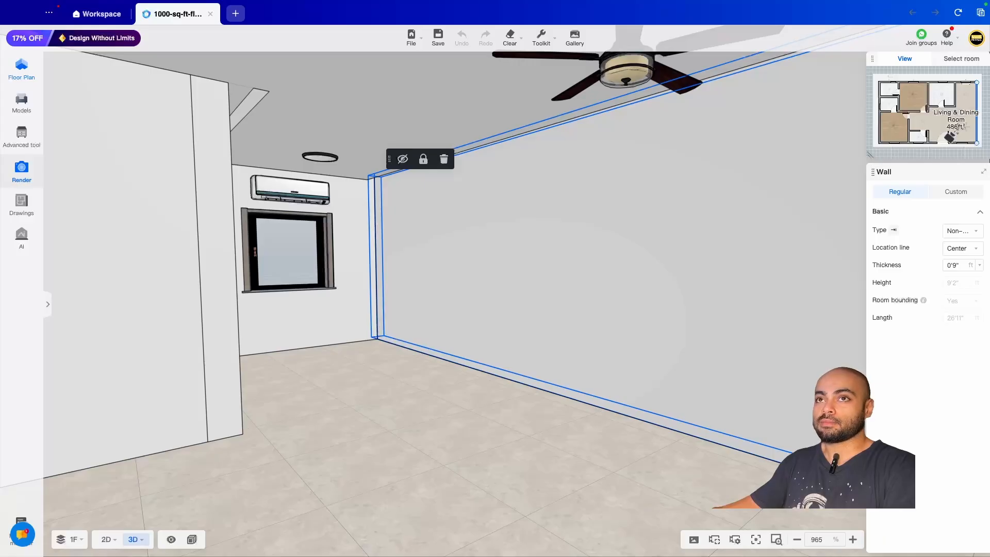
- Open the render setup and try several aspect ratios and resolutions, ending with 1:1 and 8K UHD
{"action": "left_click", "coordinate": [22, 168]}
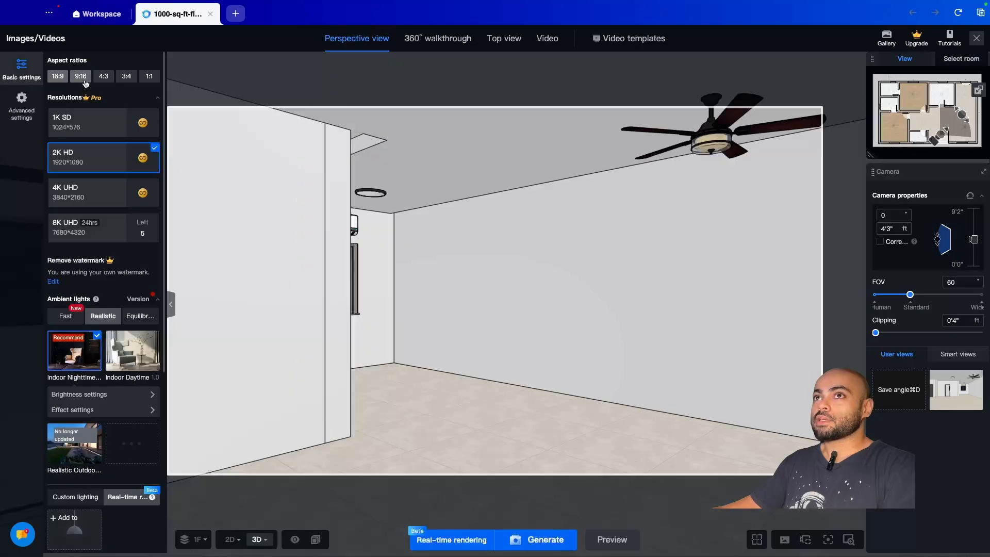
{"action": "left_click", "coordinate": [104, 76]}
{"action": "left_click", "coordinate": [127, 76]}
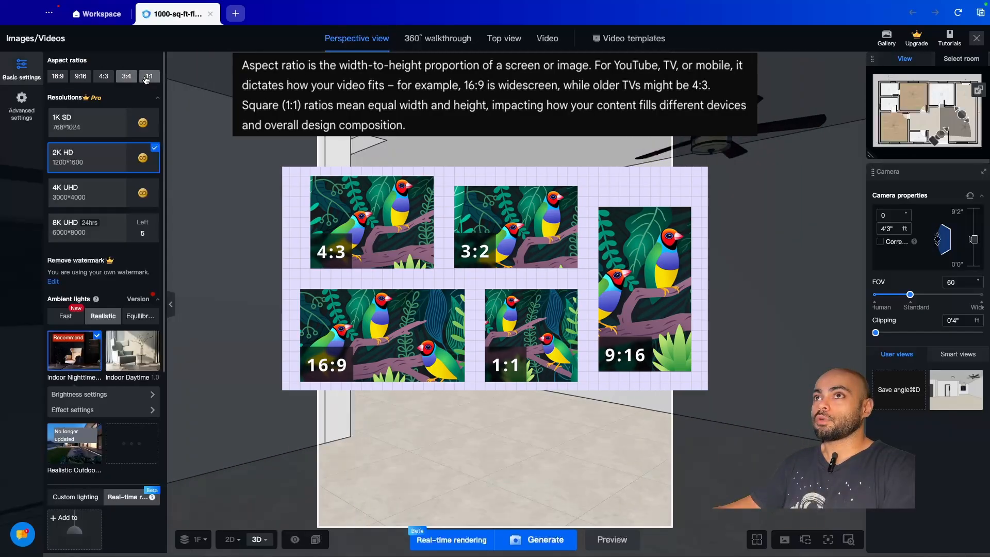
{"action": "left_click", "coordinate": [149, 77]}
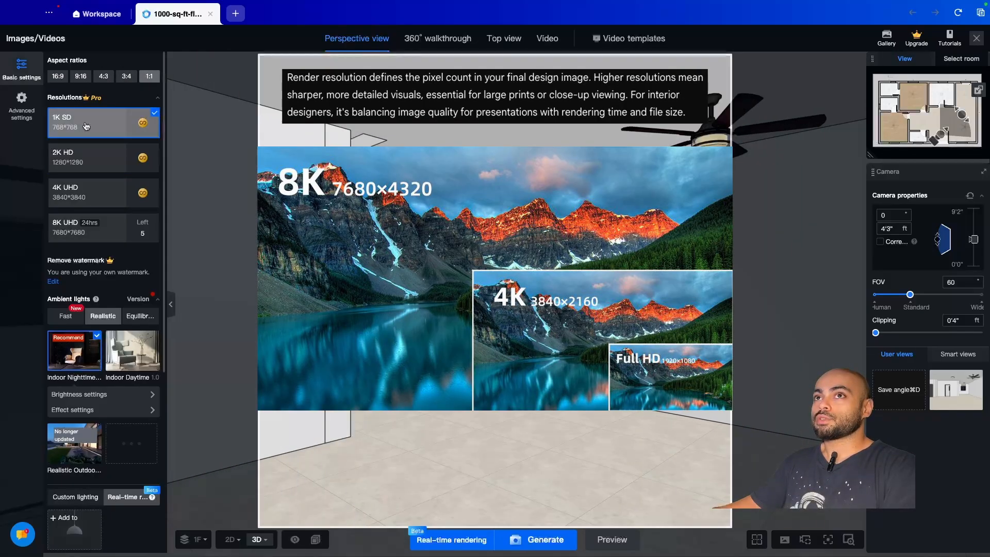
{"action": "left_click", "coordinate": [87, 133]}
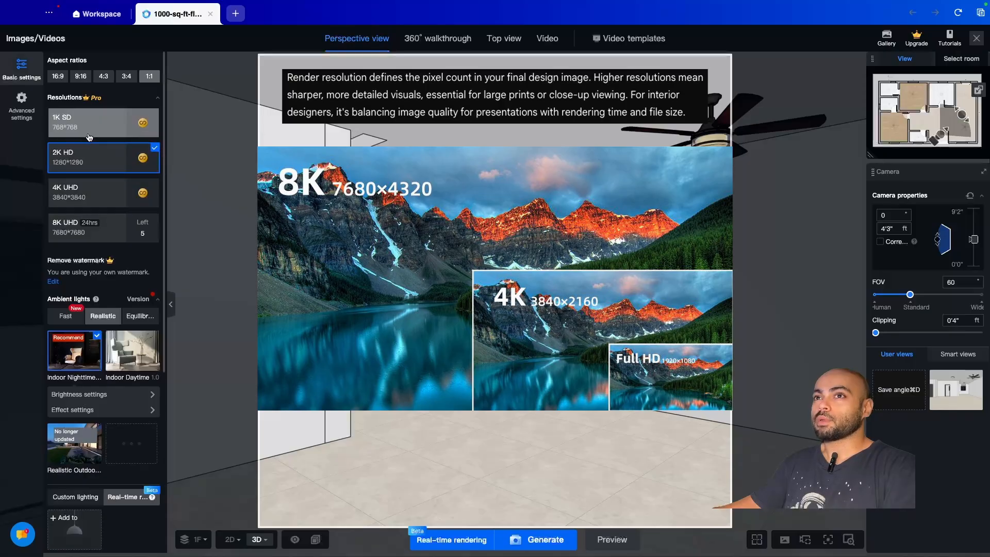
{"action": "left_click", "coordinate": [87, 163]}
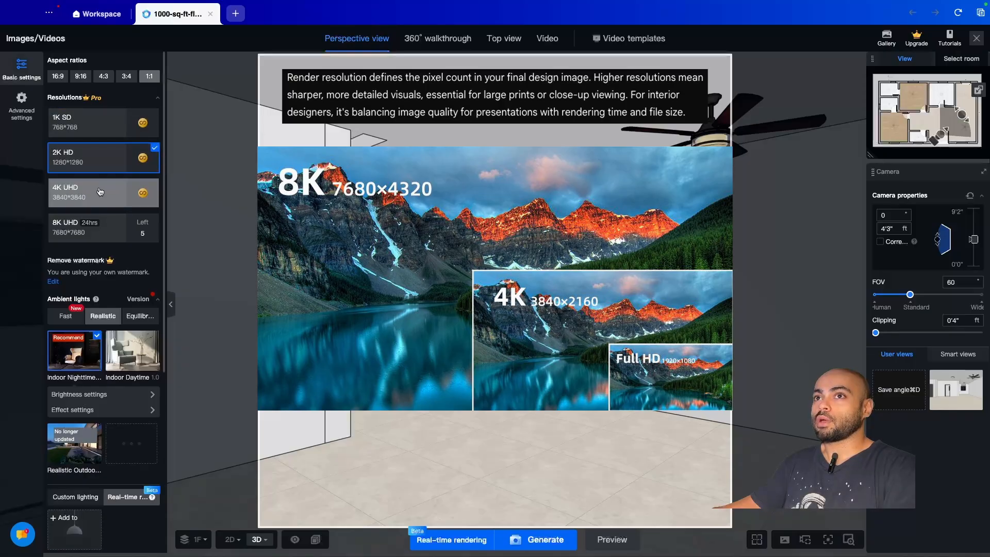
{"action": "left_click", "coordinate": [88, 229]}
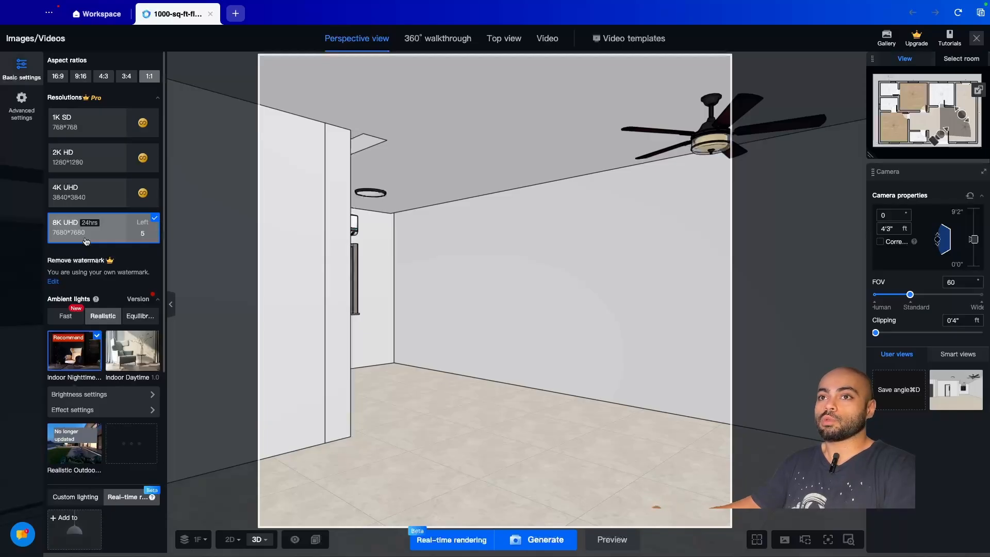
- Open the watermark customization settings for the renderings, then return to the floor plan project
{"action": "scroll", "coordinate": [110, 215], "scroll_direction": "down", "scroll_amount": 1}
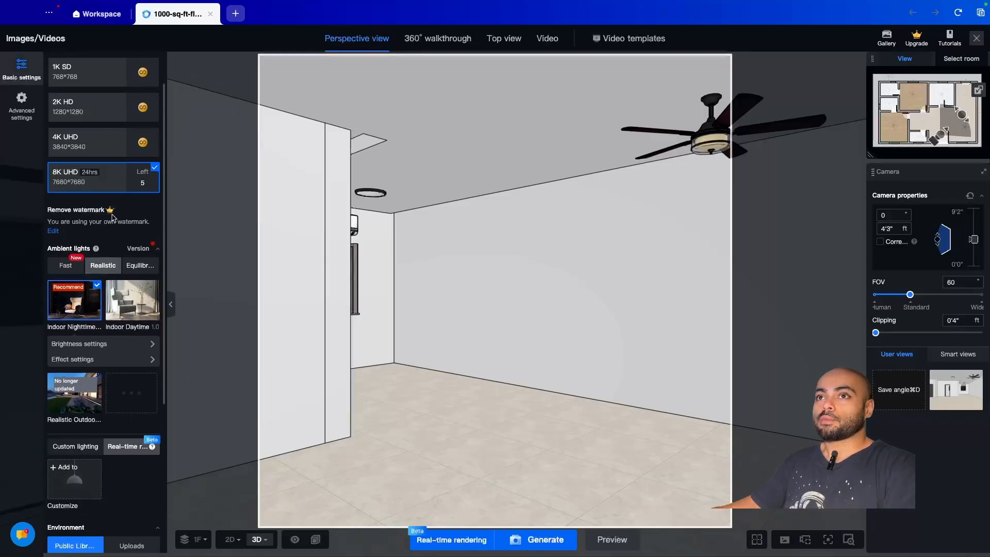
{"action": "left_click", "coordinate": [53, 232]}
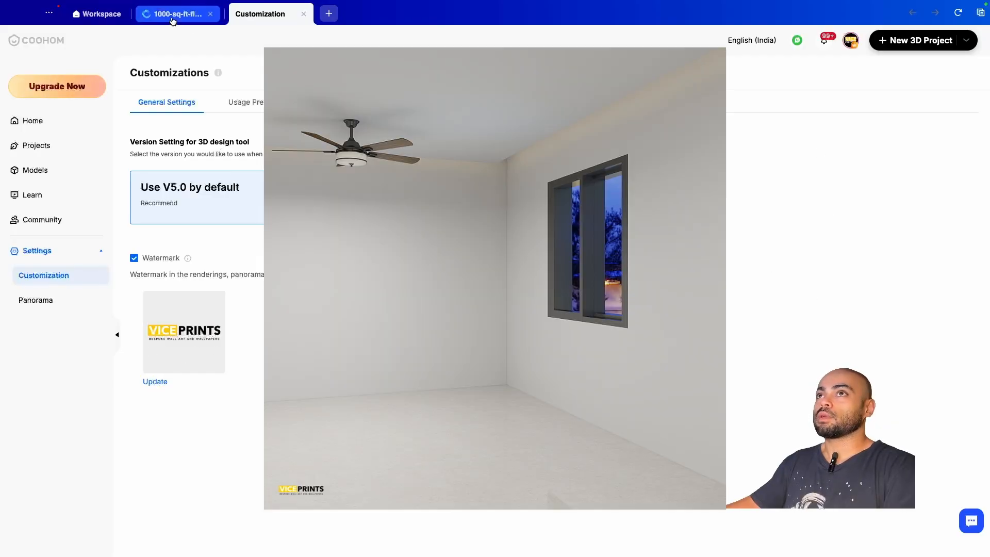
{"action": "left_click", "coordinate": [172, 20]}
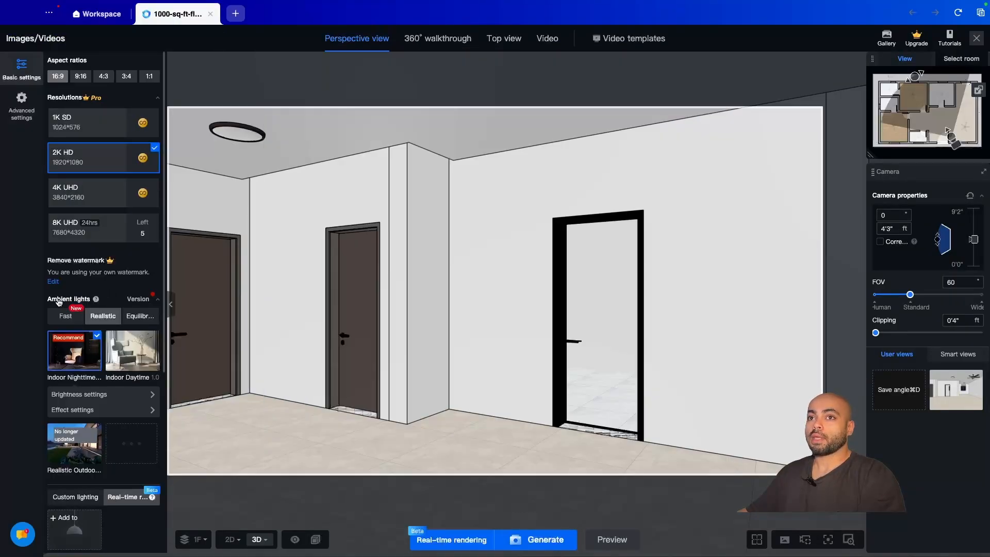
- Browse the list of tutorials about lights and close it
{"action": "left_click", "coordinate": [95, 301]}
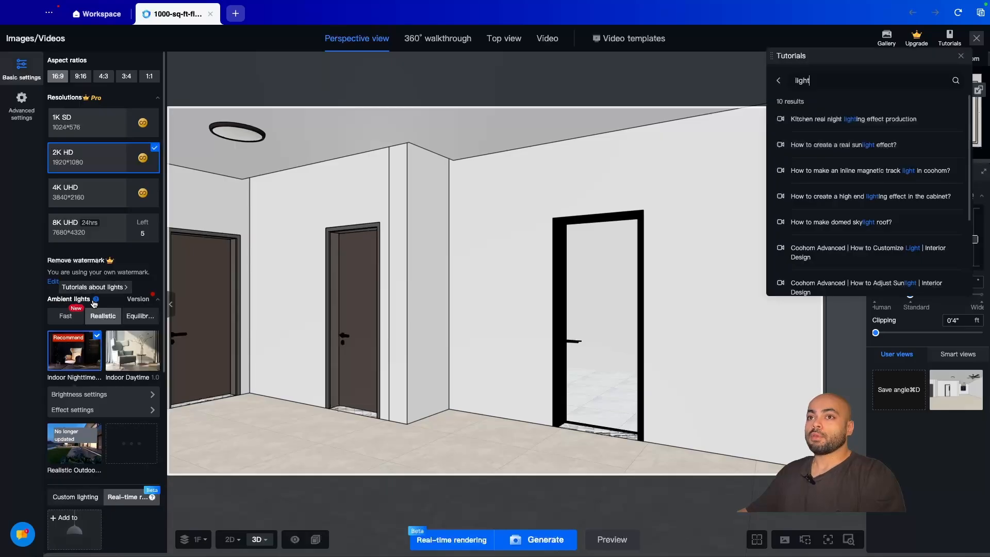
{"action": "scroll", "coordinate": [887, 203], "scroll_direction": "down", "scroll_amount": 3}
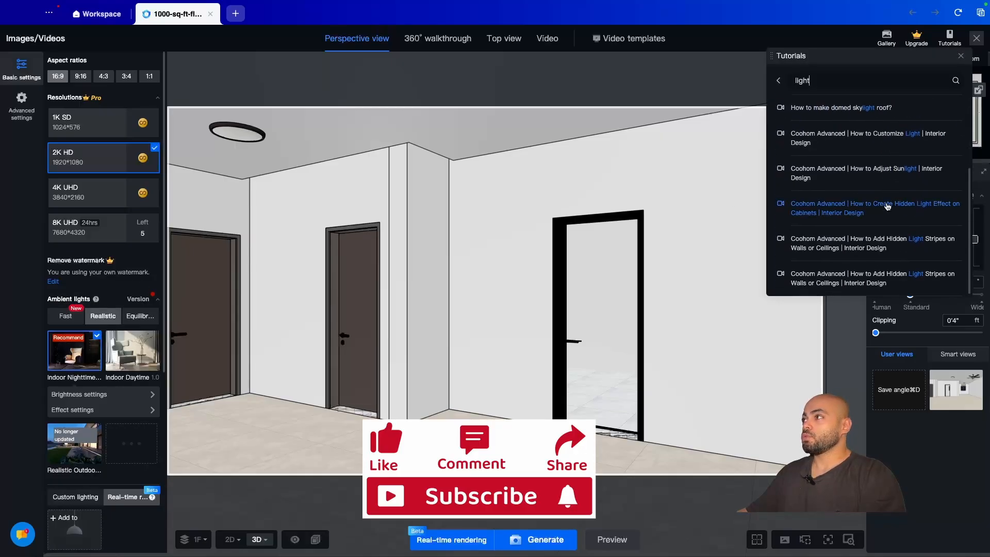
{"action": "scroll", "coordinate": [887, 207], "scroll_direction": "up", "scroll_amount": 3}
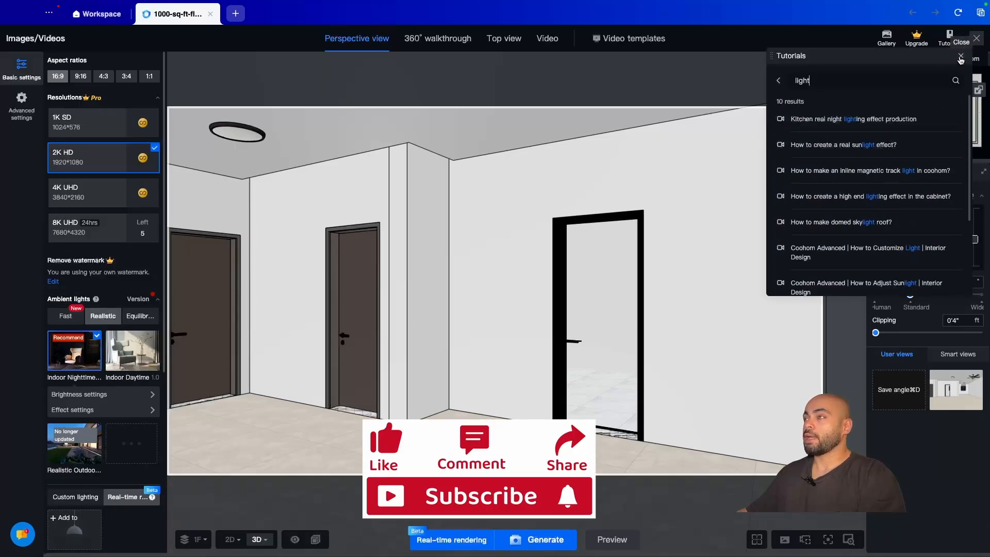
{"action": "left_click", "coordinate": [949, 40]}
- Compare the ambient light presets offered in the Fast, Realistic and Equilibrium modes
{"action": "left_click", "coordinate": [59, 318]}
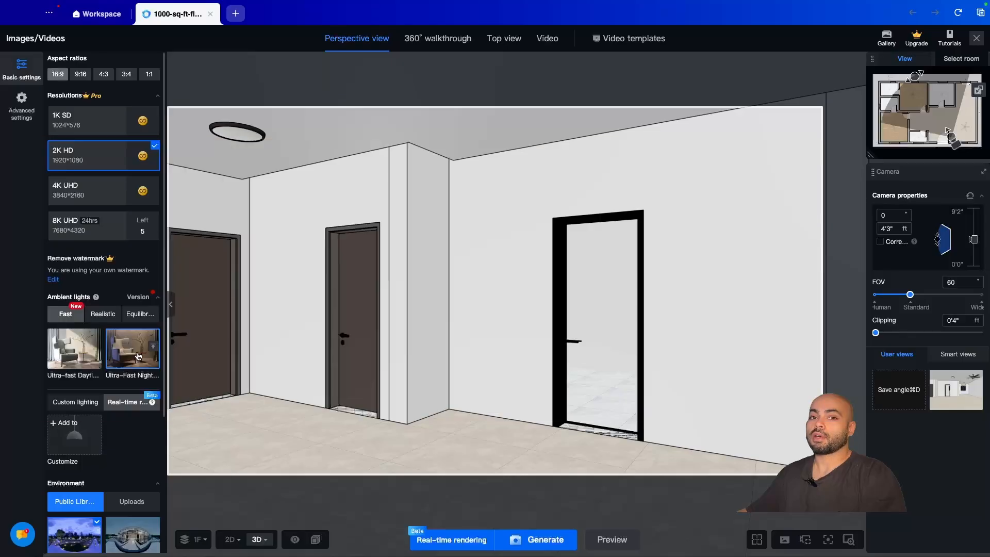
{"action": "left_click", "coordinate": [103, 313]}
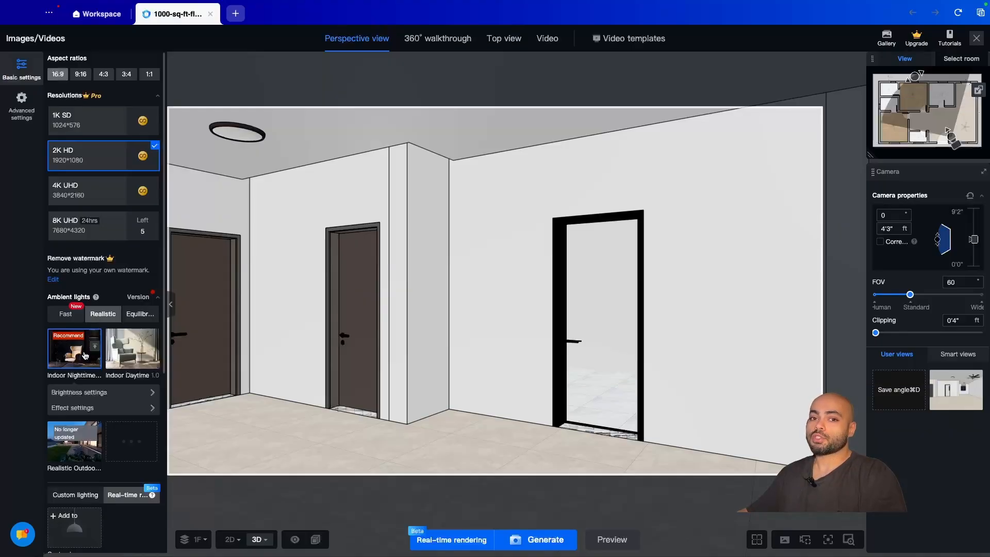
{"action": "left_click", "coordinate": [136, 314]}
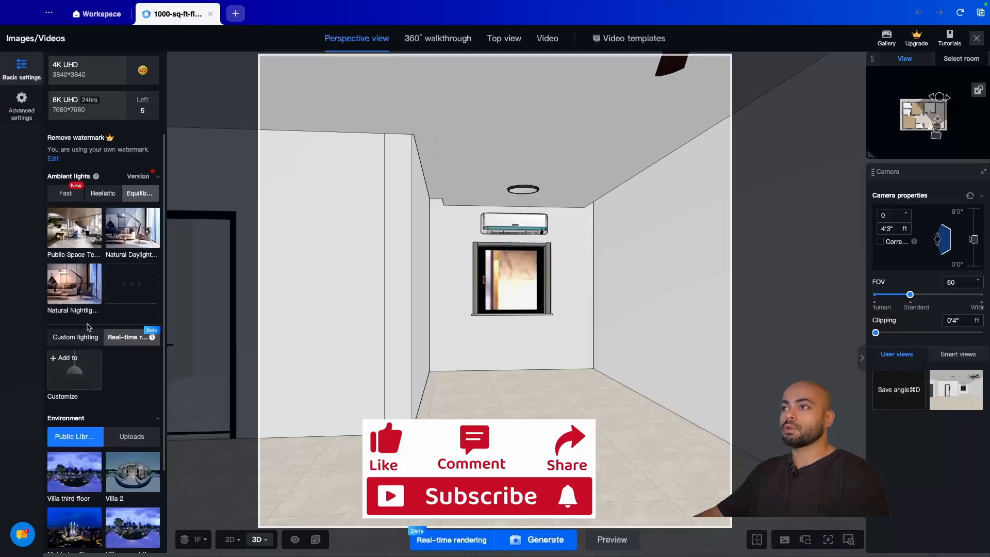
- Try the Villa 2 environment outside the window below the air conditioner, and set the environment to Night View 1
{"action": "scroll", "coordinate": [102, 376], "scroll_direction": "down", "scroll_amount": 3}
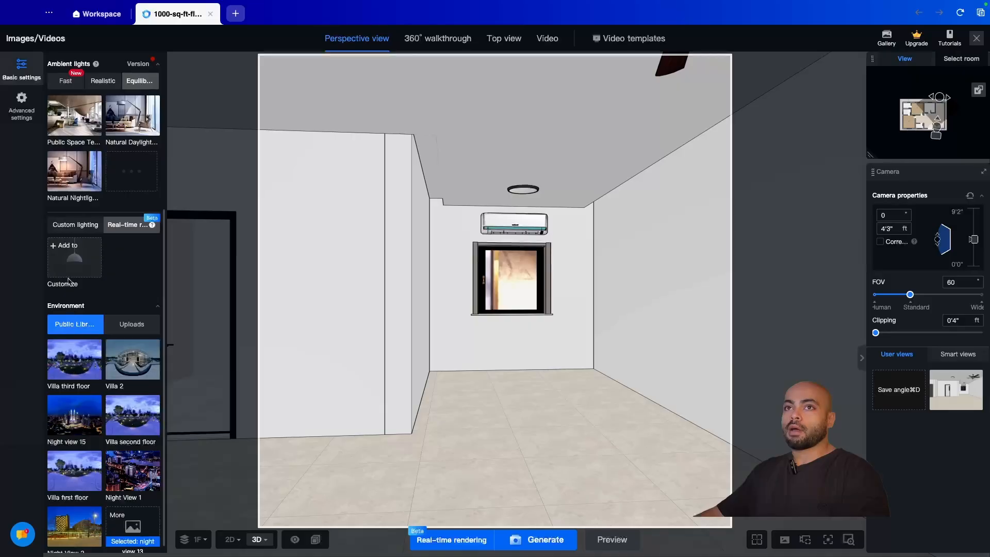
{"action": "scroll", "coordinate": [78, 330], "scroll_direction": "down", "scroll_amount": 1}
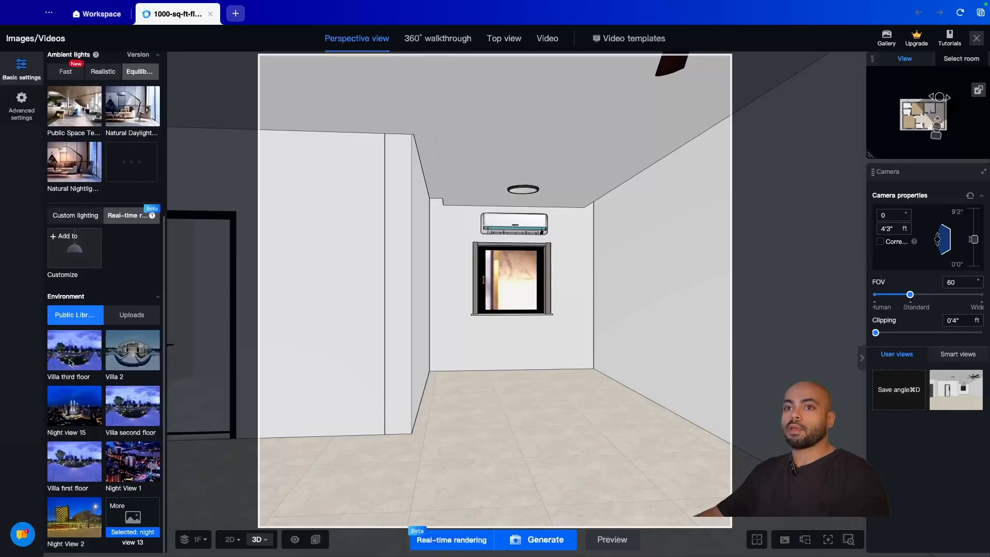
{"action": "scroll", "coordinate": [583, 303], "scroll_direction": "up", "scroll_amount": 4}
{"action": "scroll", "coordinate": [583, 304], "scroll_direction": "up", "scroll_amount": 3}
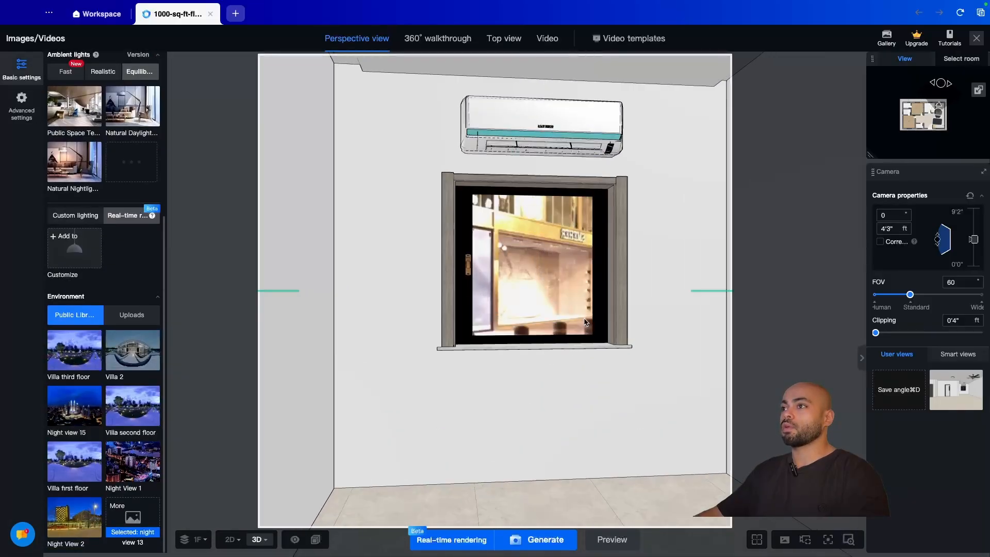
{"action": "scroll", "coordinate": [549, 394], "scroll_direction": "up", "scroll_amount": 2}
{"action": "scroll", "coordinate": [564, 380], "scroll_direction": "up", "scroll_amount": 2}
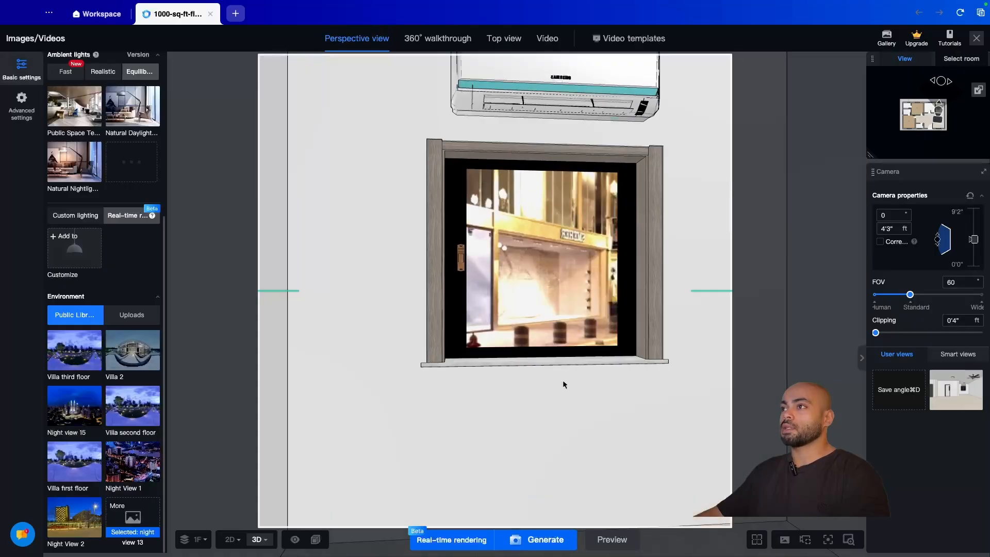
{"action": "left_click", "coordinate": [85, 357]}
{"action": "mouse_move", "coordinate": [132, 355]}
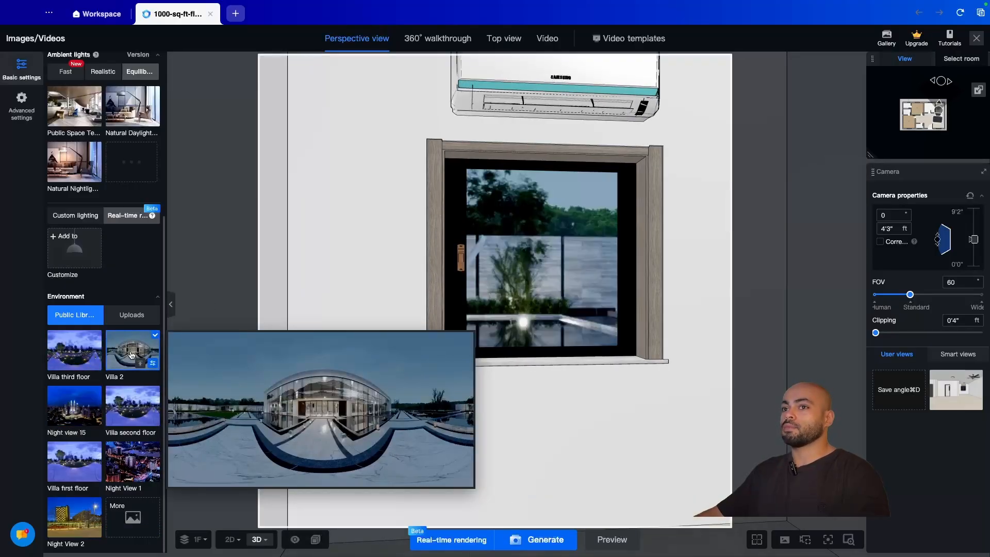
{"action": "left_click", "coordinate": [135, 404]}
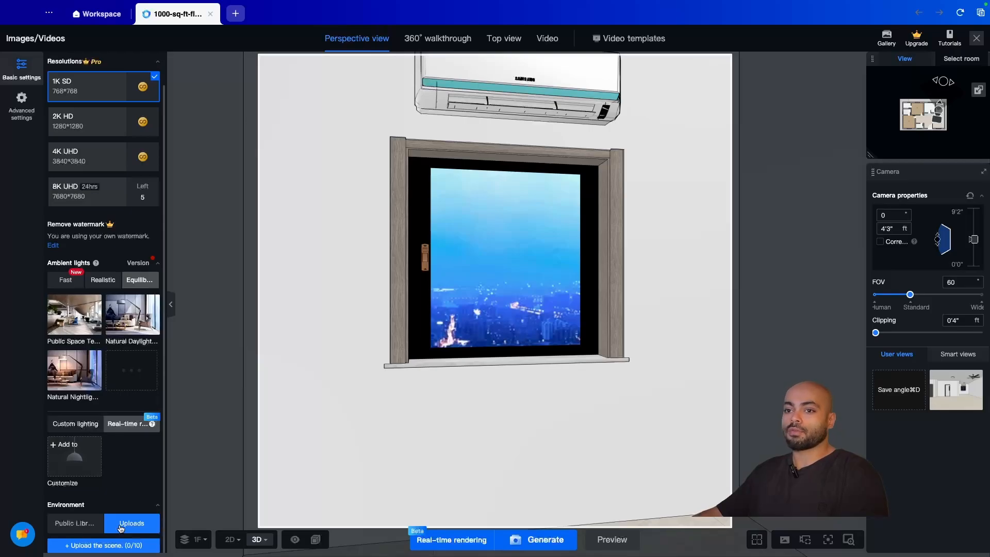
- Review the advanced render settings, such as specular reflection and complex materials, and return to the basic settings
{"action": "scroll", "coordinate": [552, 415], "scroll_direction": "down", "scroll_amount": 5}
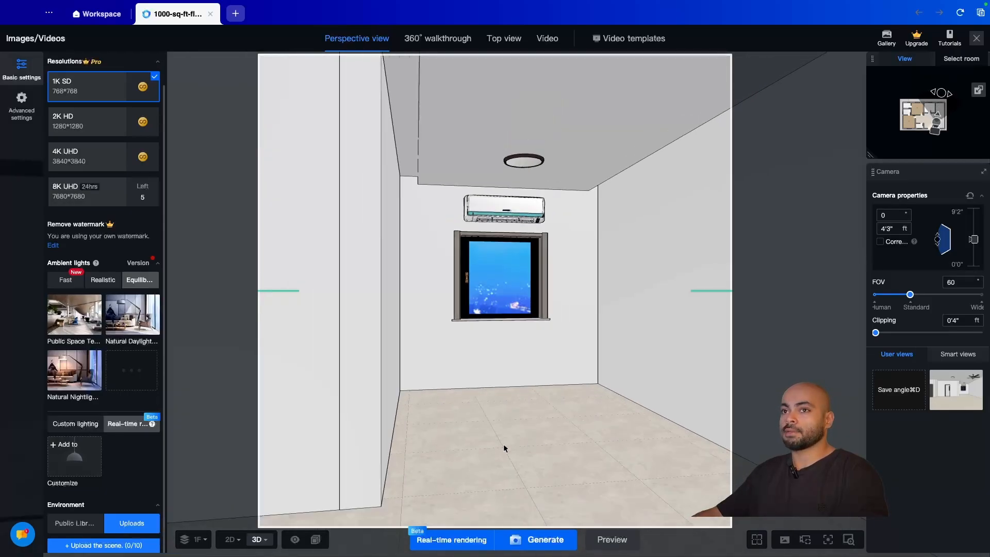
{"action": "left_click", "coordinate": [21, 103]}
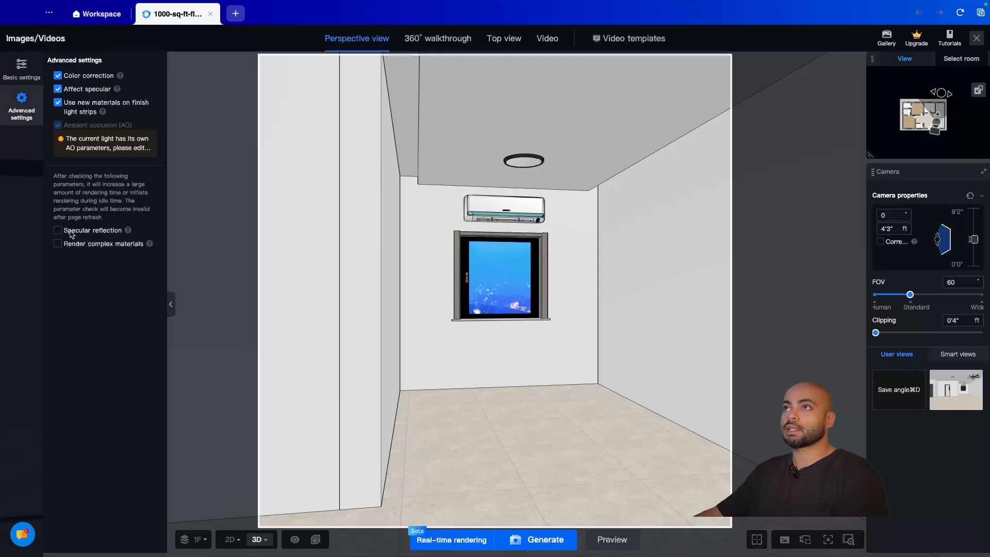
{"action": "left_click", "coordinate": [21, 72]}
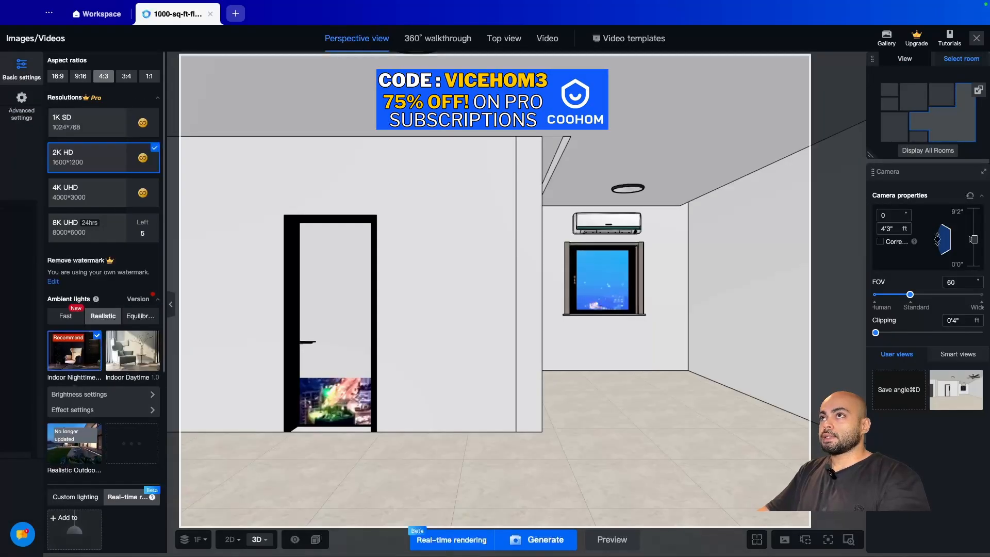
- Switch to the 360° walkthrough render mode and look around the Living & Dining Room
{"action": "left_click", "coordinate": [446, 40]}
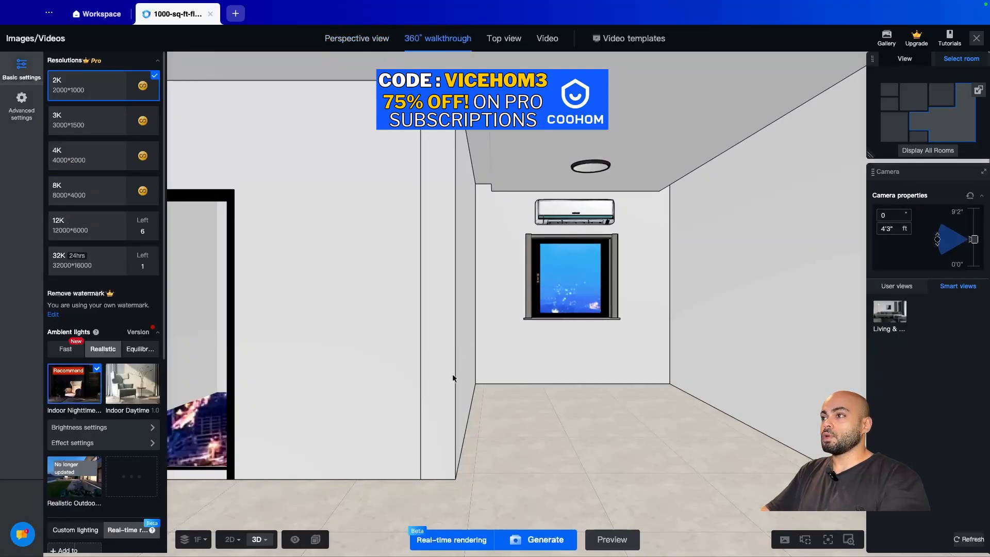
{"action": "left_click_drag", "start_coordinate": [369, 346], "coordinate": [705, 350]}
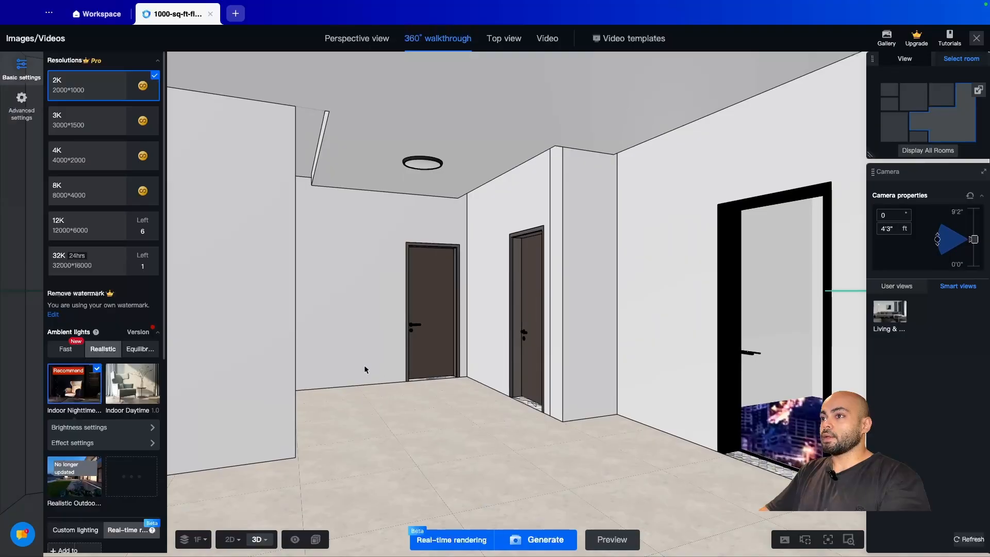
{"action": "left_click_drag", "start_coordinate": [365, 369], "coordinate": [327, 336]}
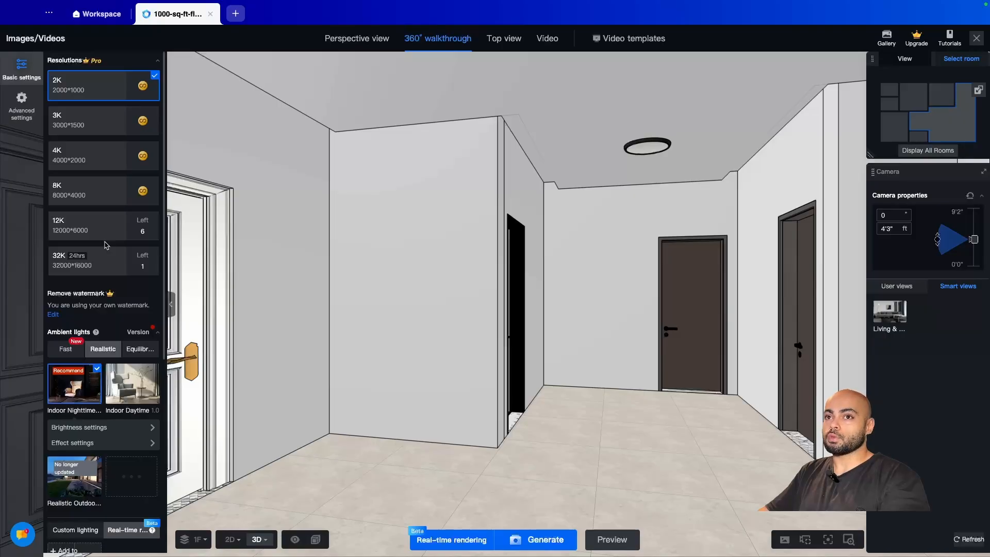
- Review the walkthrough's resolution, ambient light and environment options, and show the uploaded environments
{"action": "scroll", "coordinate": [106, 307], "scroll_direction": "down", "scroll_amount": 2}
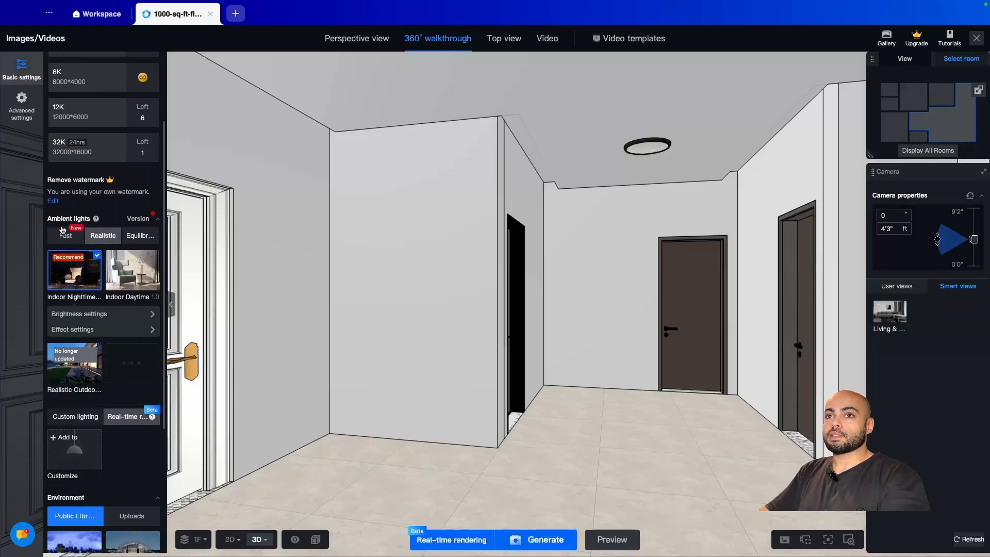
{"action": "scroll", "coordinate": [85, 361], "scroll_direction": "down", "scroll_amount": 1}
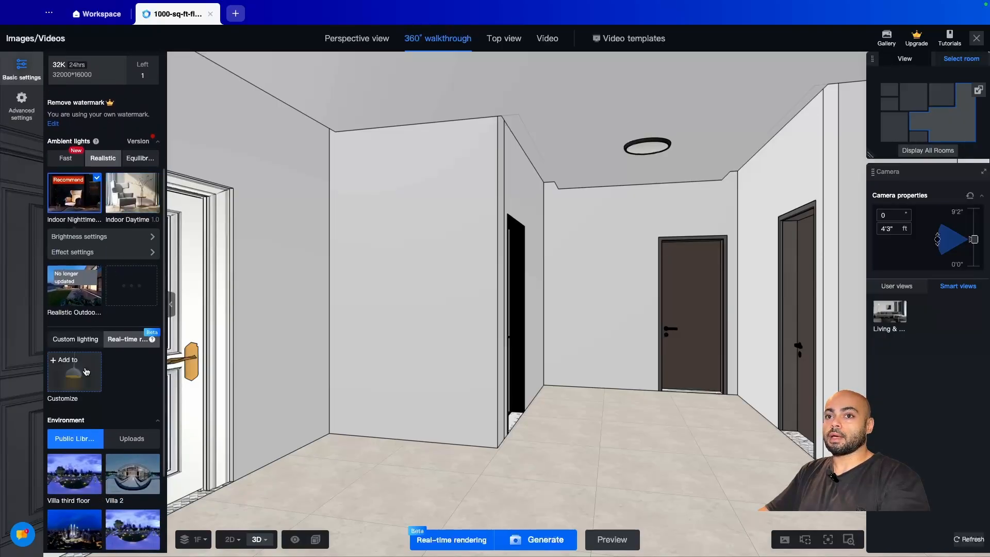
{"action": "scroll", "coordinate": [86, 371], "scroll_direction": "down", "scroll_amount": 2}
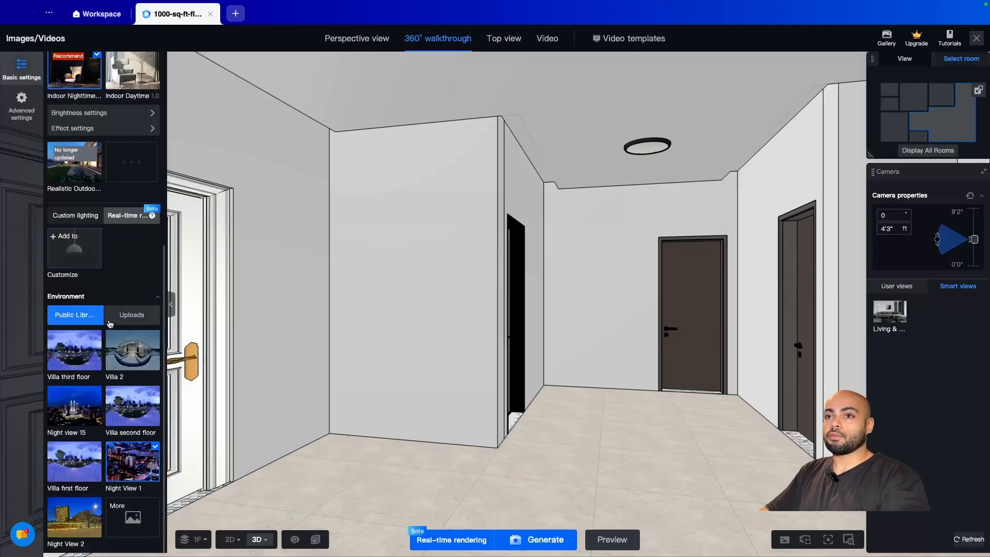
{"action": "left_click", "coordinate": [128, 315]}
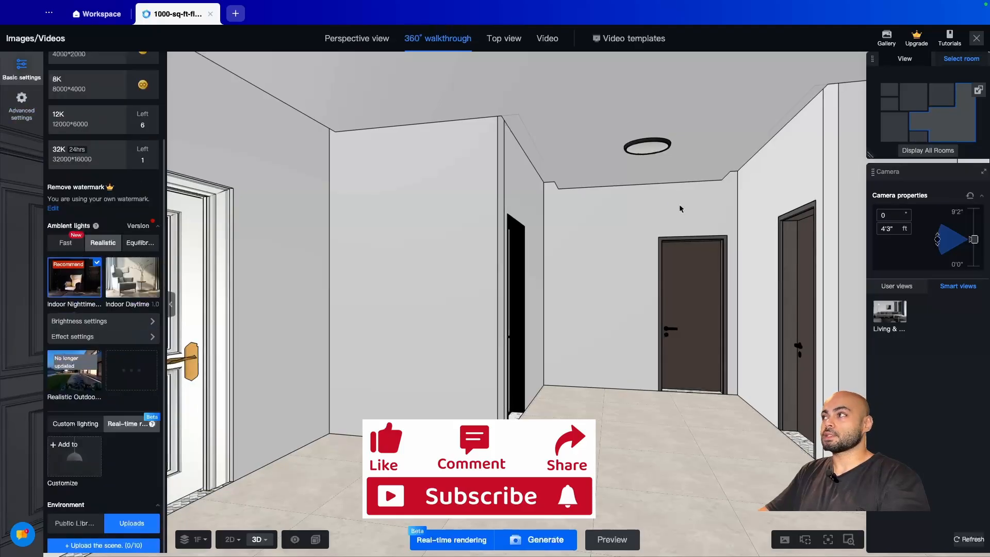
- Preview other rooms, including a bathroom, in the room selector and go back to viewing the Living & Dining Room
{"action": "left_click", "coordinate": [944, 101]}
{"action": "left_click", "coordinate": [908, 99]}
{"action": "left_click", "coordinate": [888, 105]}
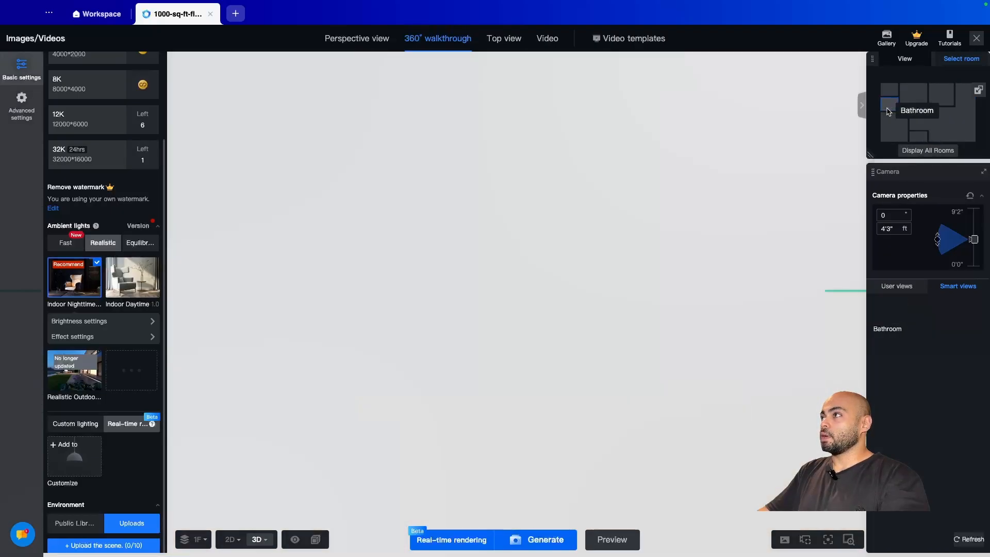
{"action": "left_click", "coordinate": [967, 120]}
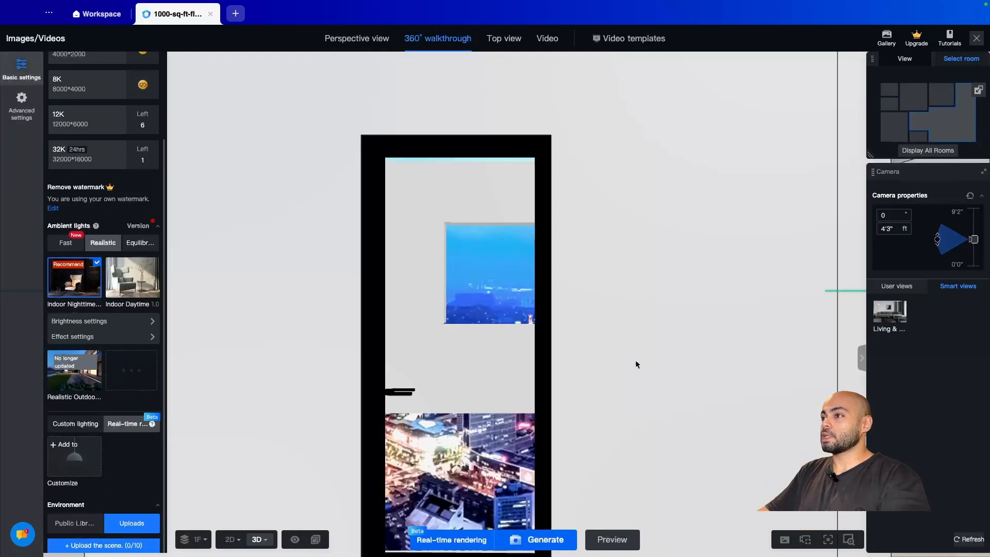
{"action": "scroll", "coordinate": [637, 365], "scroll_direction": "down", "scroll_amount": 5}
{"action": "left_click_drag", "start_coordinate": [681, 378], "coordinate": [338, 403]}
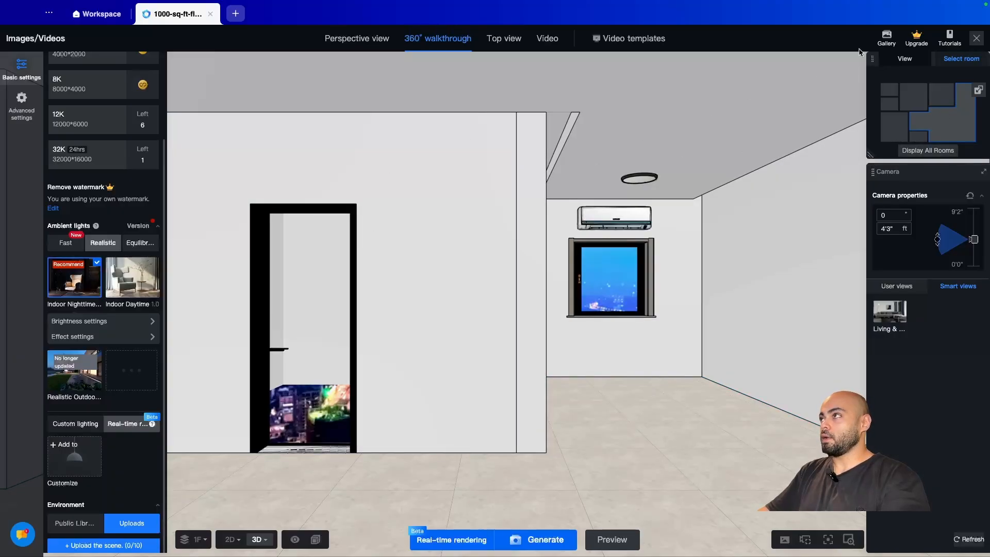
- Open the gallery's 360° walkthrough render of the Living & Dining Room and examine its windows, ceiling and fan
{"action": "left_click", "coordinate": [886, 38]}
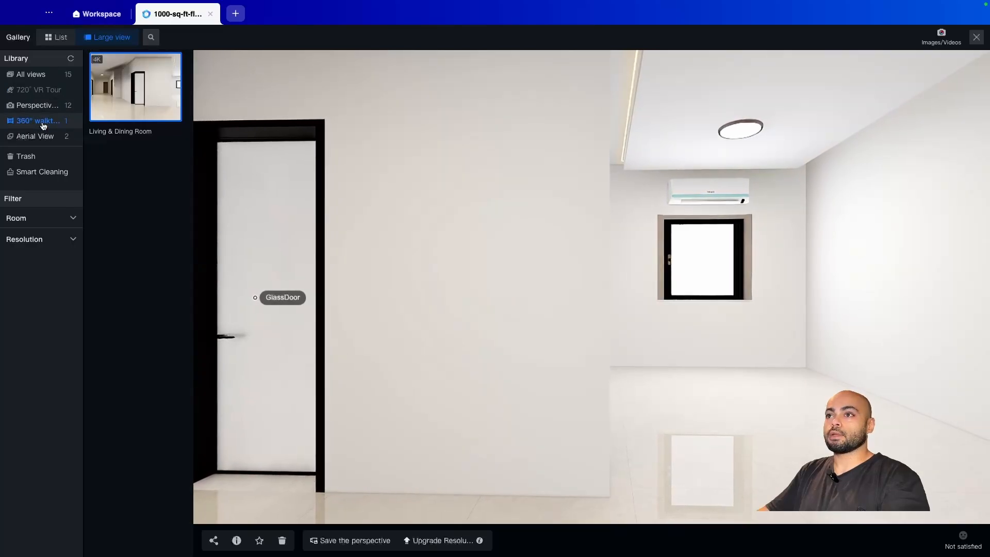
{"action": "left_click_drag", "start_coordinate": [705, 347], "coordinate": [574, 340]}
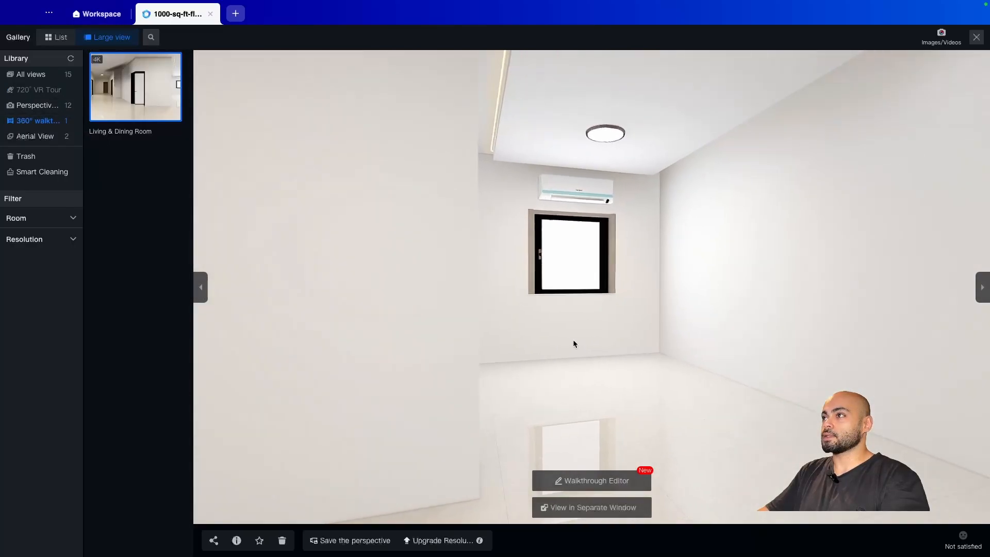
{"action": "left_click_drag", "start_coordinate": [683, 327], "coordinate": [630, 354]}
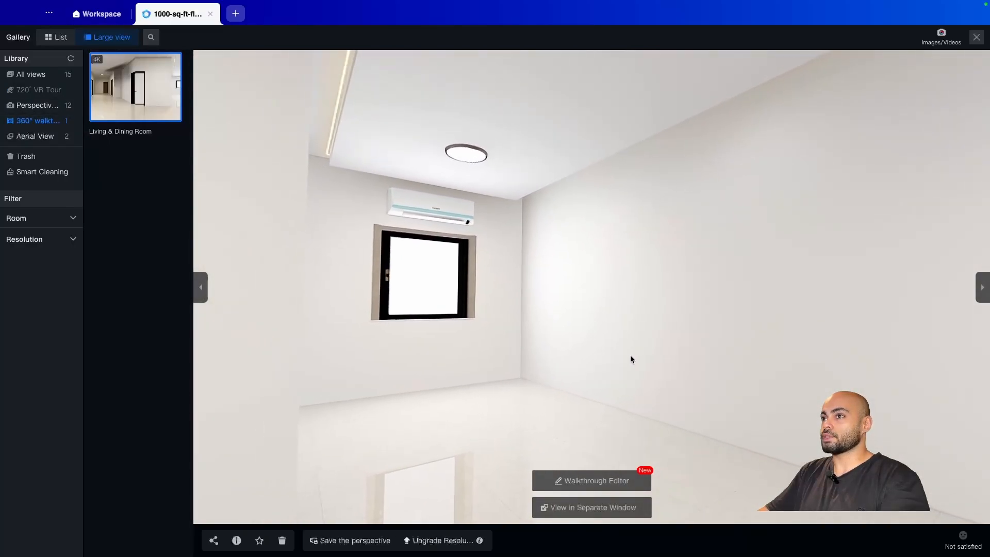
{"action": "left_click_drag", "start_coordinate": [397, 368], "coordinate": [459, 380]}
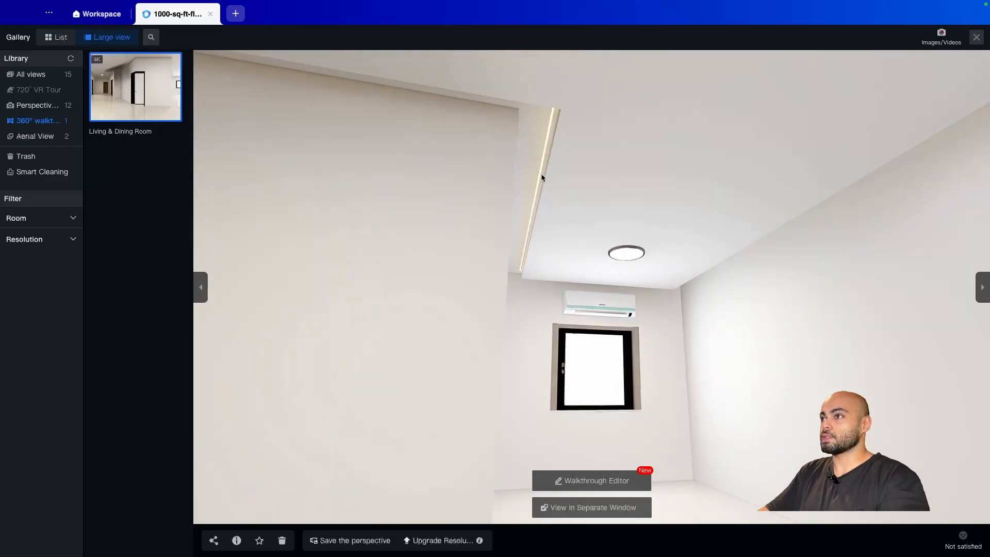
{"action": "left_click_drag", "start_coordinate": [705, 355], "coordinate": [356, 283]}
{"action": "left_click_drag", "start_coordinate": [719, 328], "coordinate": [514, 417]}
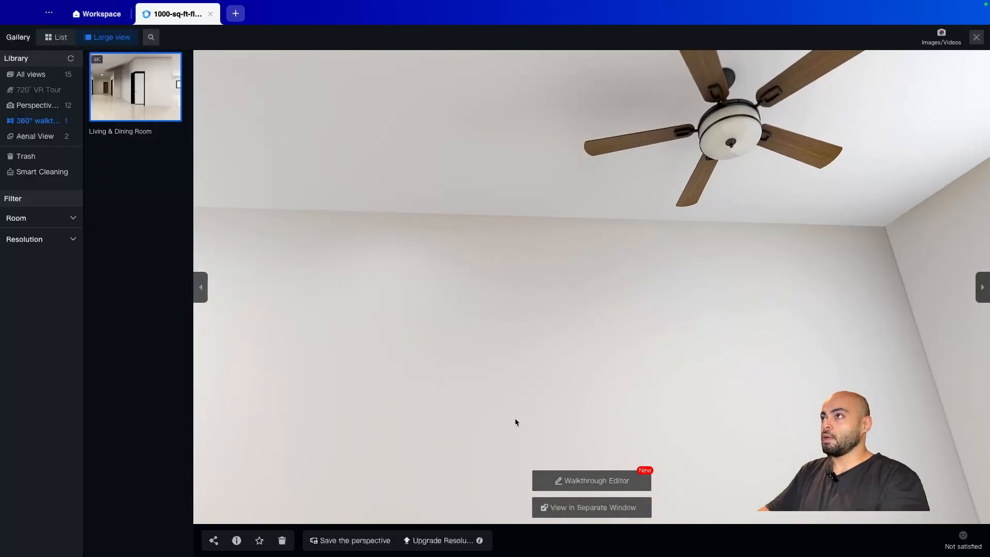
{"action": "left_click_drag", "start_coordinate": [742, 330], "coordinate": [475, 22]}
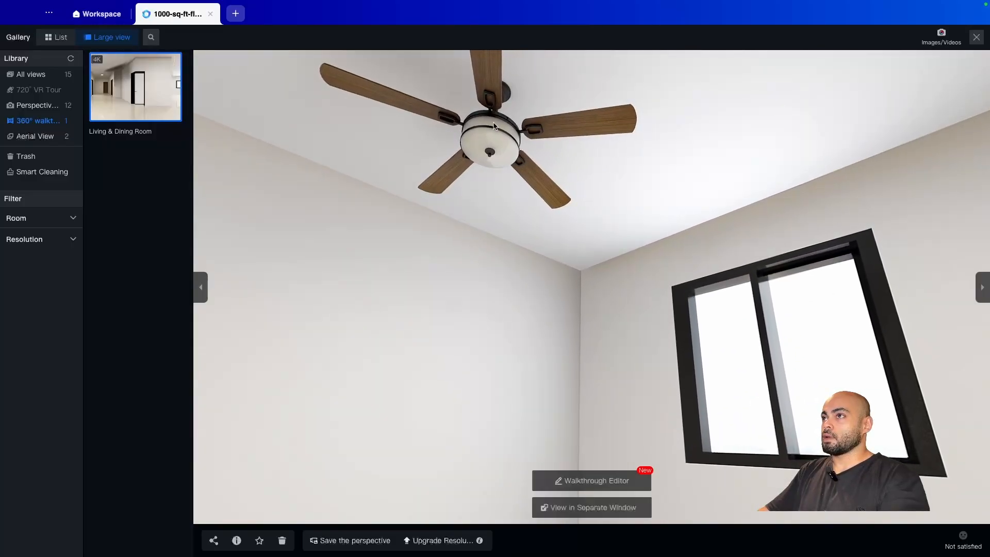
{"action": "scroll", "coordinate": [493, 155], "scroll_direction": "down", "scroll_amount": 3}
{"action": "scroll", "coordinate": [535, 252], "scroll_direction": "up", "scroll_amount": 3}
{"action": "left_click_drag", "start_coordinate": [570, 343], "coordinate": [397, 272]}
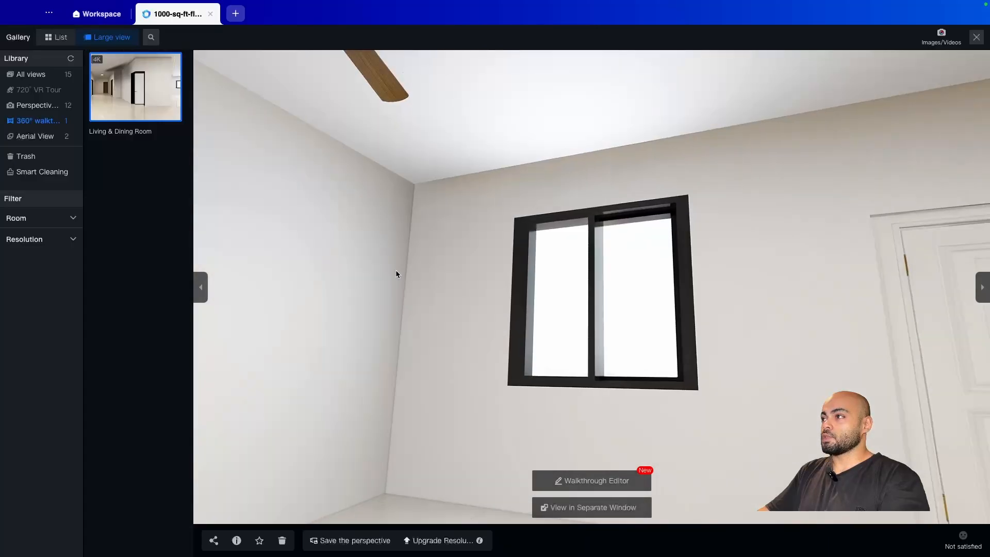
{"action": "left_click_drag", "start_coordinate": [690, 314], "coordinate": [382, 258]}
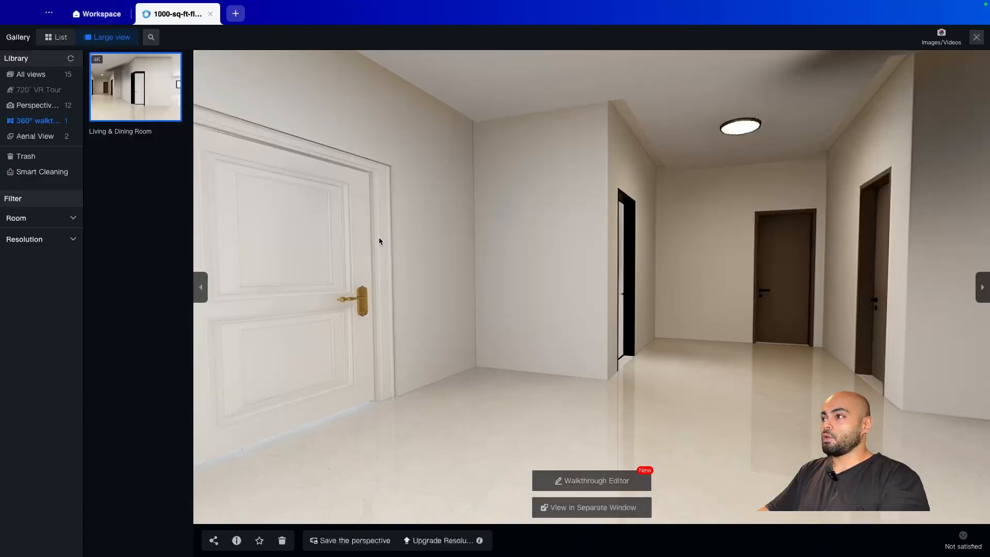
- Examine the hallway doors and the GlassDoor hotspot in the rendered Living & Dining Room walkthrough
{"action": "scroll", "coordinate": [623, 299], "scroll_direction": "down", "scroll_amount": 5}
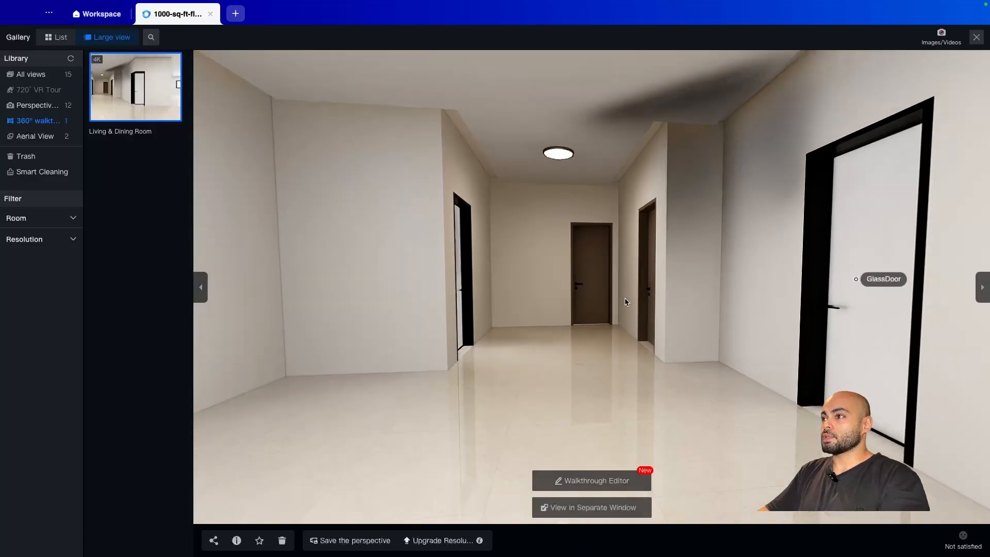
{"action": "scroll", "coordinate": [620, 297], "scroll_direction": "up", "scroll_amount": 5}
{"action": "left_click_drag", "start_coordinate": [794, 290], "coordinate": [604, 293]}
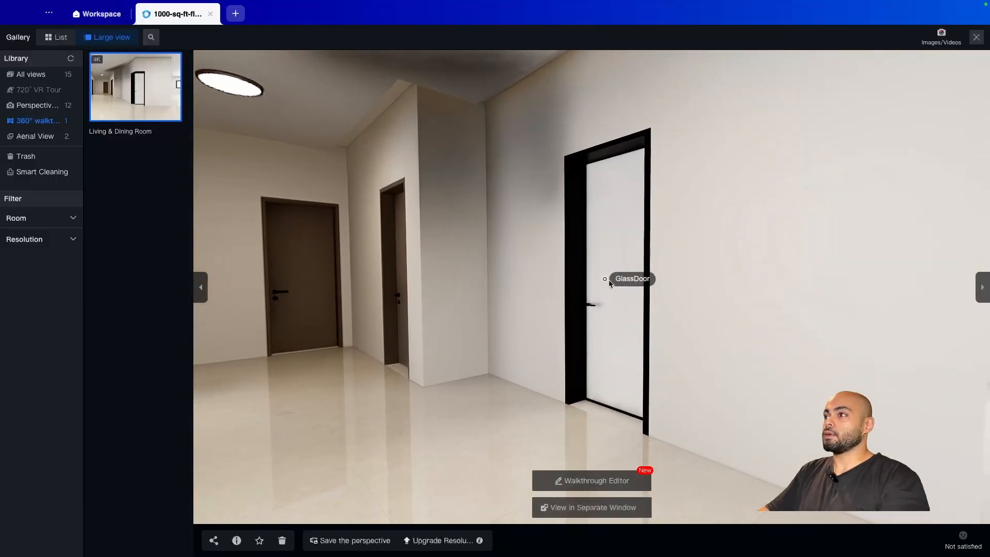
{"action": "left_click_drag", "start_coordinate": [611, 292], "coordinate": [618, 298]}
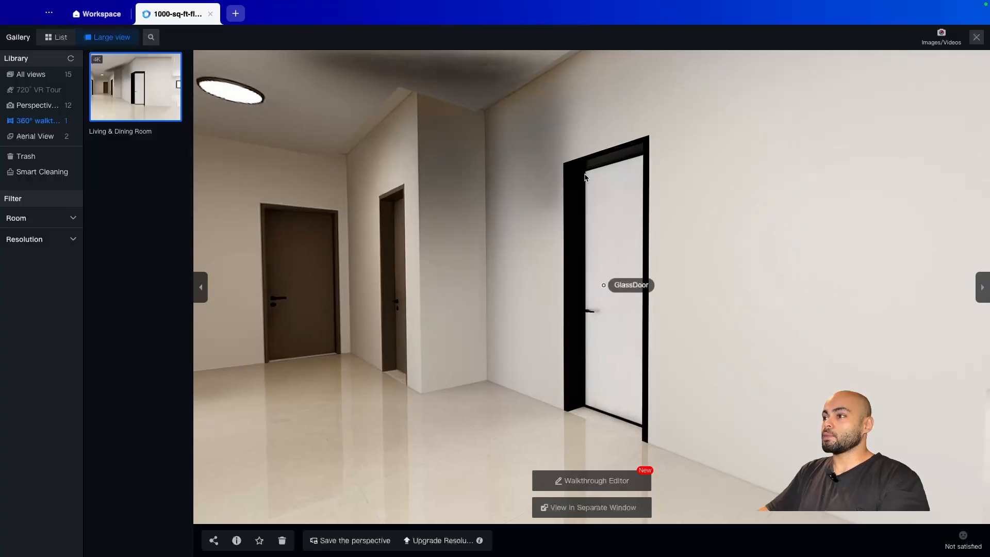
{"action": "left_click_drag", "start_coordinate": [416, 322], "coordinate": [471, 325]}
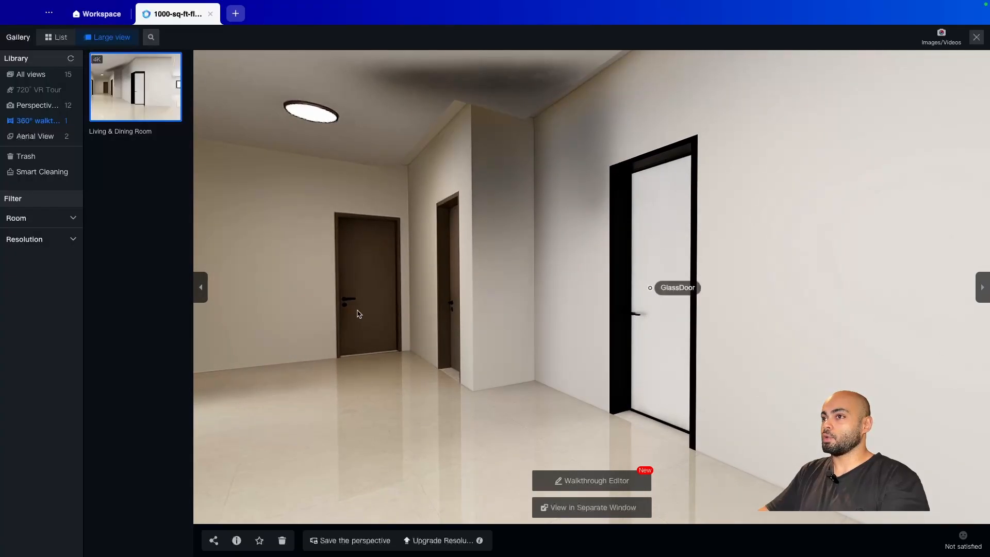
{"action": "left_click_drag", "start_coordinate": [359, 313], "coordinate": [426, 314]}
{"action": "left_click_drag", "start_coordinate": [737, 376], "coordinate": [628, 373]}
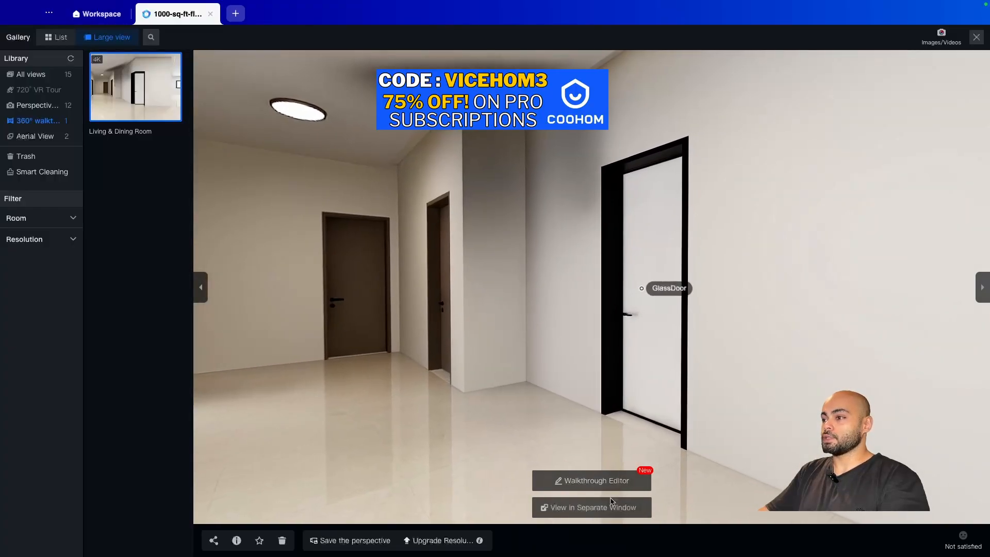
- Open the render in the Walkthrough Editor and set Auto-rotation and Hotspot Default Display to On
{"action": "left_click", "coordinate": [583, 482]}
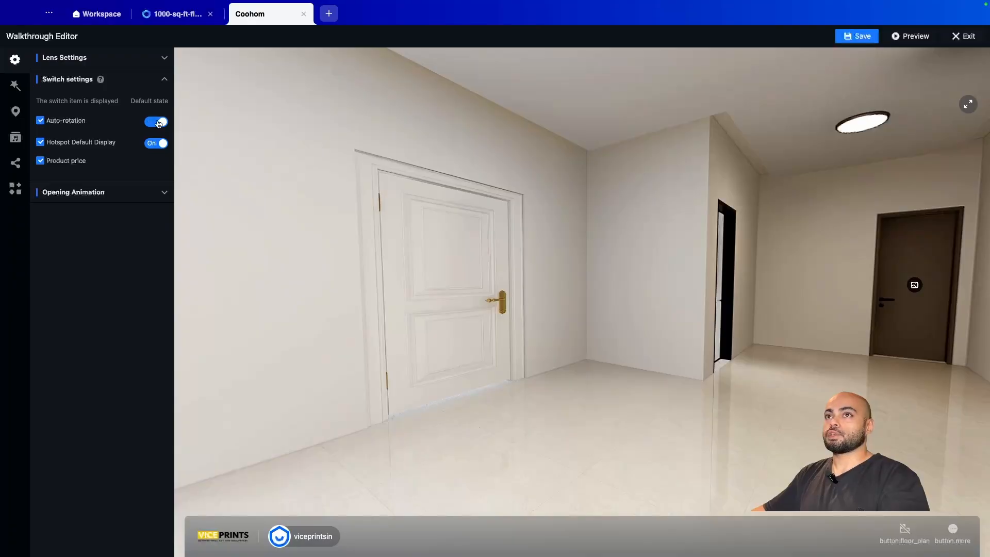
{"action": "left_click", "coordinate": [153, 122]}
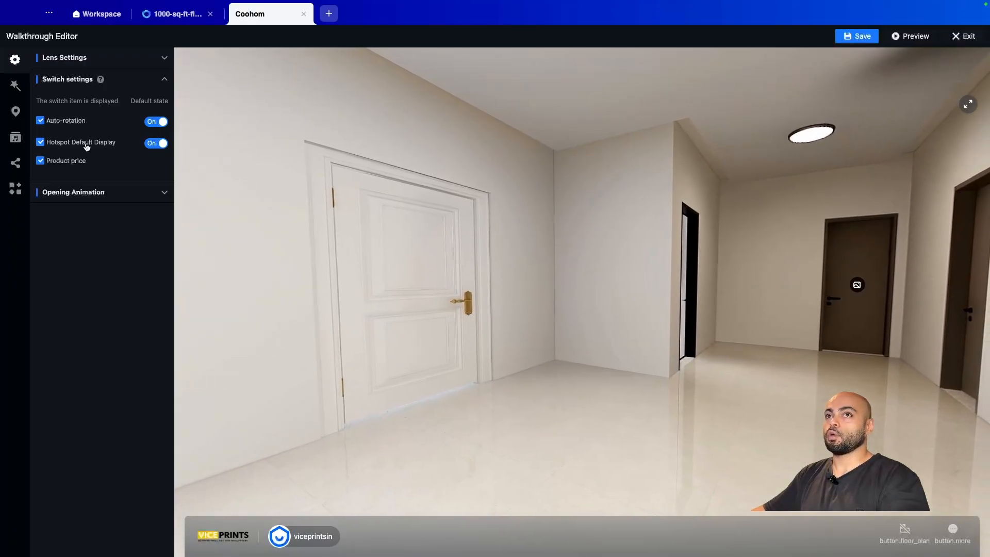
{"action": "left_click", "coordinate": [157, 143]}
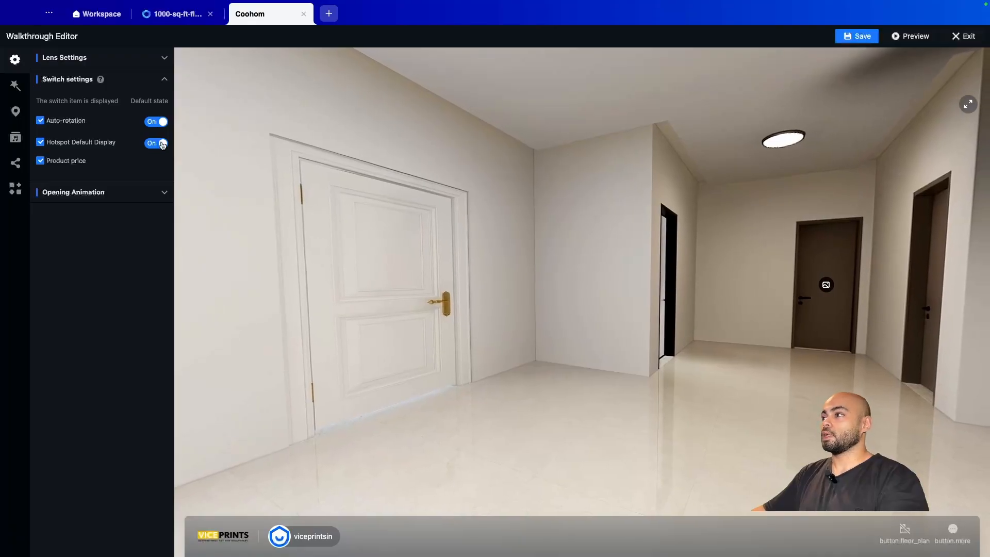
{"action": "left_click", "coordinate": [162, 144]}
- Save the edited walkthrough and open its preview
{"action": "left_click_drag", "start_coordinate": [691, 305], "coordinate": [497, 313]}
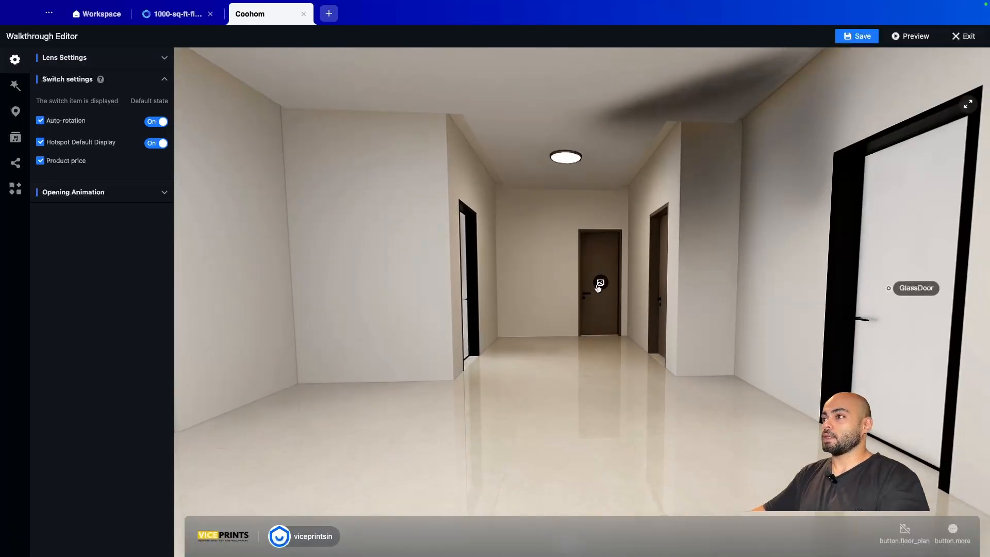
{"action": "left_click_drag", "start_coordinate": [604, 303], "coordinate": [484, 327]}
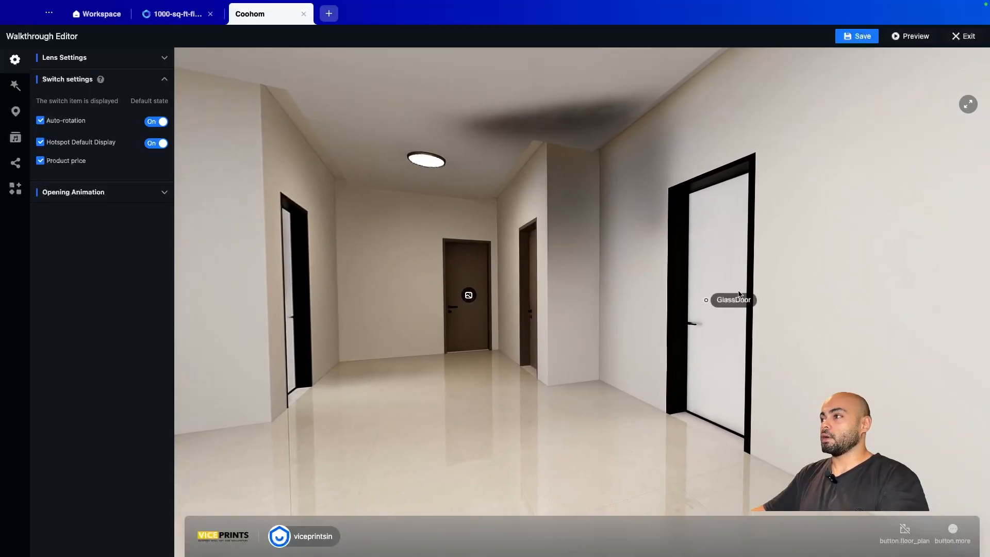
{"action": "left_click_drag", "start_coordinate": [674, 335], "coordinate": [700, 341]}
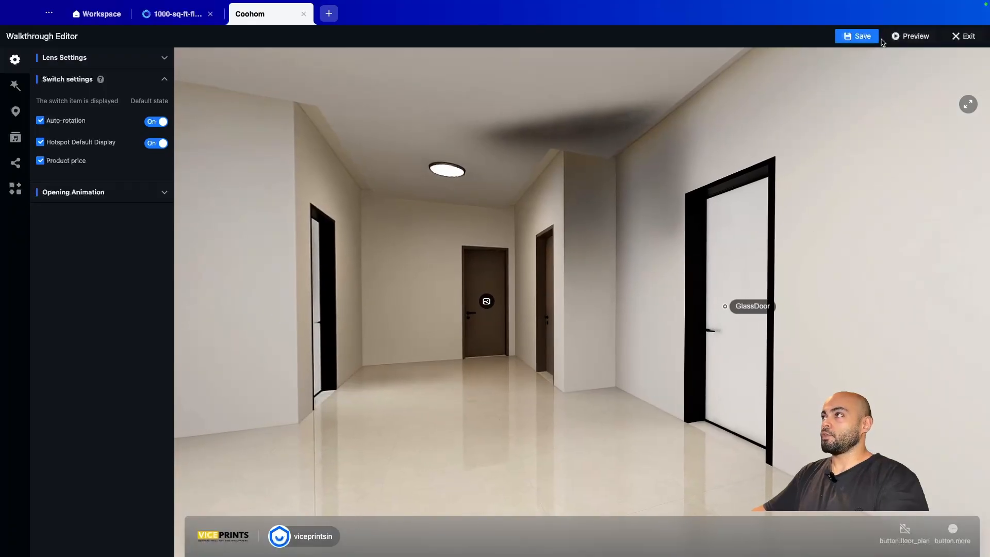
{"action": "left_click", "coordinate": [857, 36]}
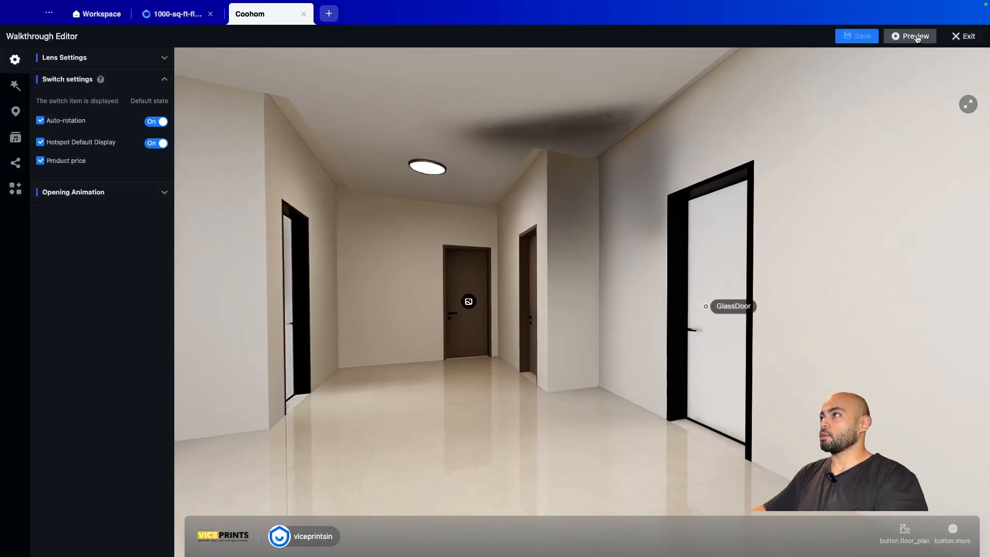
{"action": "left_click", "coordinate": [916, 36]}
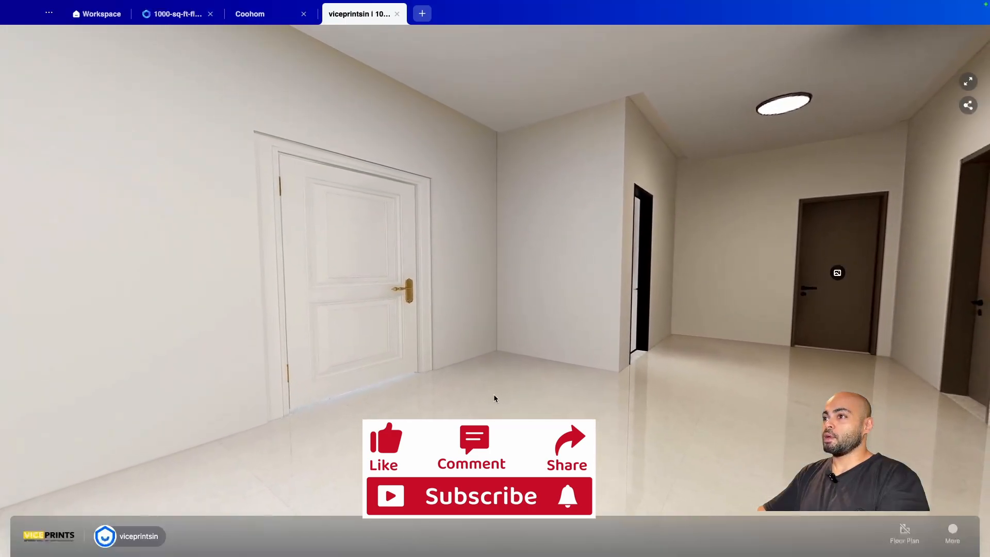
- View the image attached to the hotspot on the brown hallway door, and close it
{"action": "left_click_drag", "start_coordinate": [704, 336], "coordinate": [495, 338]}
{"action": "left_click_drag", "start_coordinate": [584, 313], "coordinate": [523, 310]}
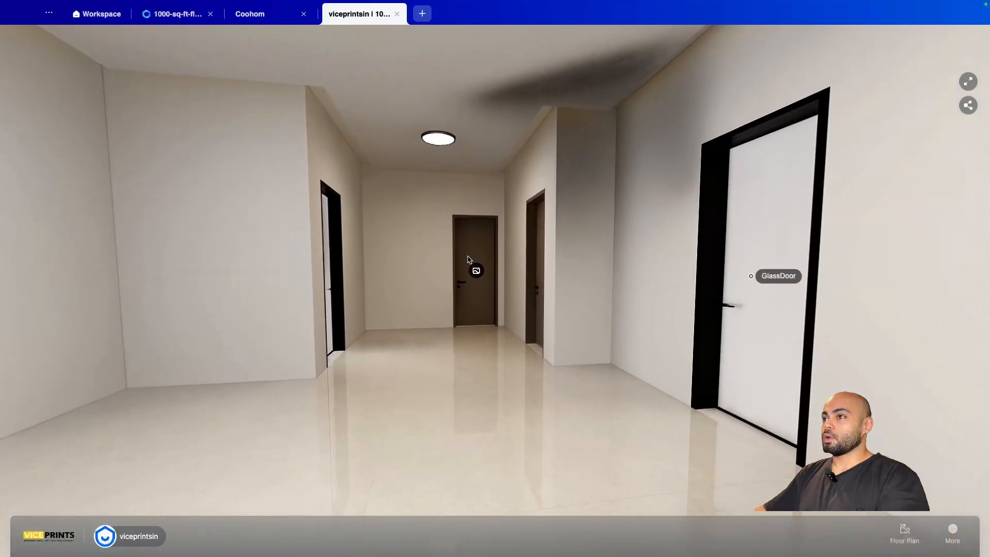
{"action": "scroll", "coordinate": [466, 257], "scroll_direction": "up", "scroll_amount": 5}
{"action": "left_click", "coordinate": [460, 253]}
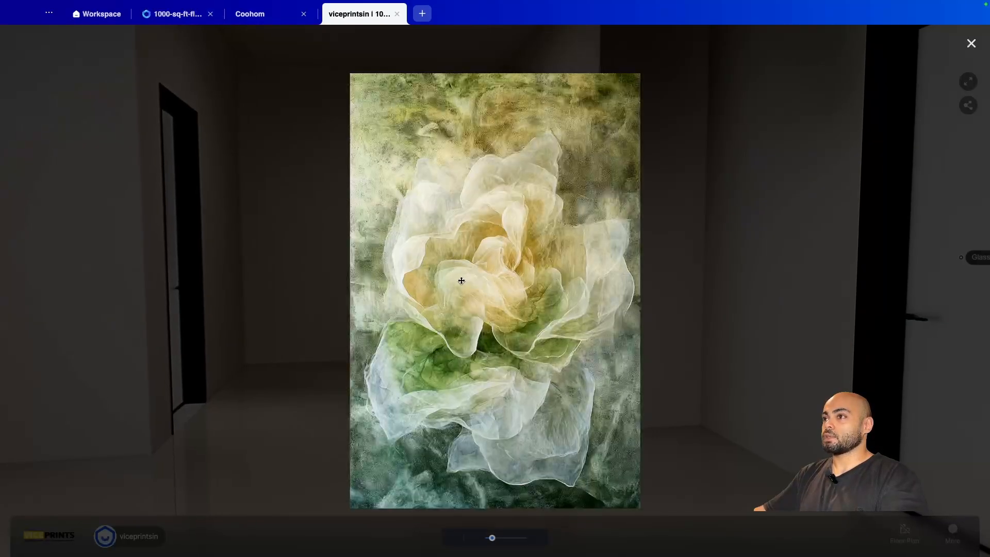
{"action": "left_click", "coordinate": [971, 44]}
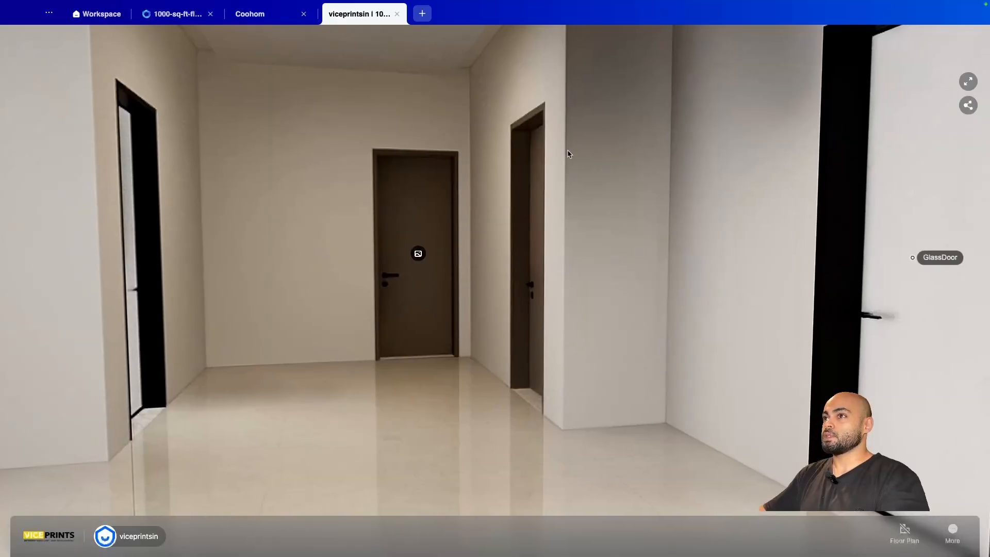
- Read the description of the GlassDoor hotspot in the preview and close it
{"action": "left_click_drag", "start_coordinate": [624, 323], "coordinate": [378, 336]}
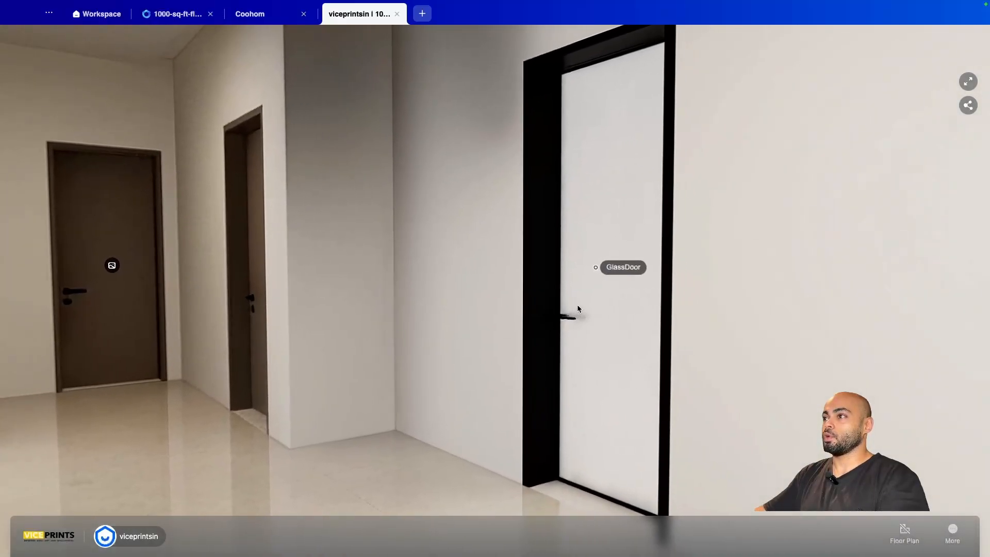
{"action": "left_click", "coordinate": [619, 273]}
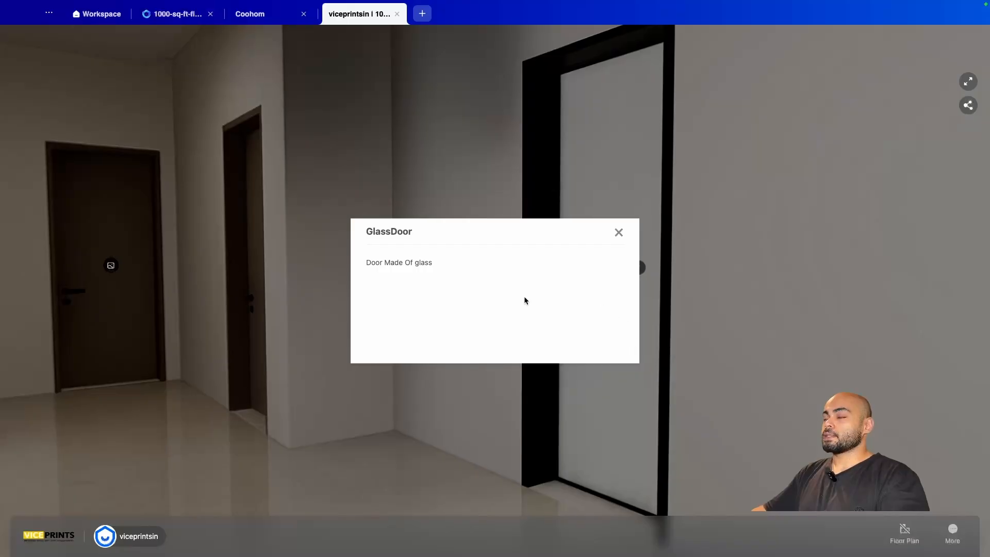
{"action": "left_click", "coordinate": [619, 232]}
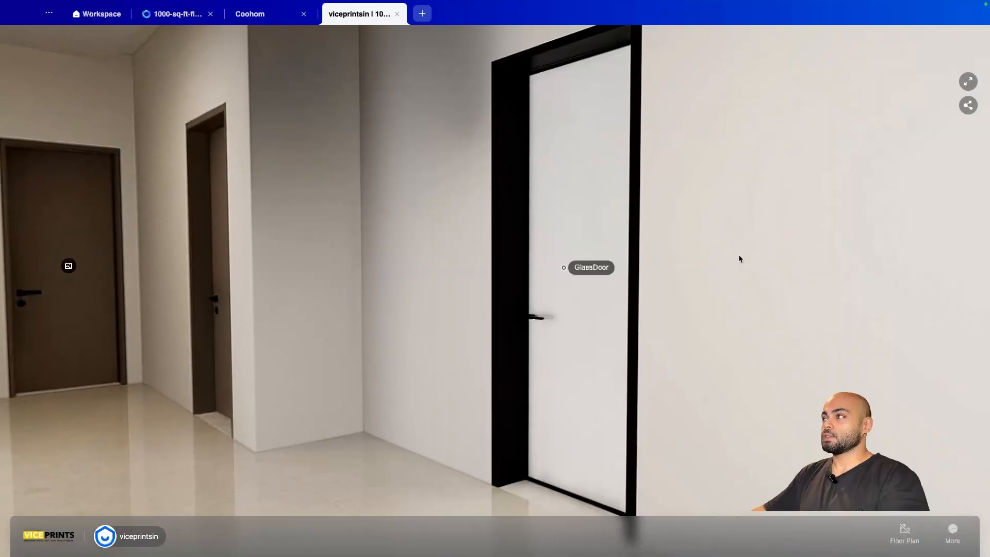
- Look around the Living & Dining Room in the preview, from the glass door and window back to the hallway
{"action": "left_click_drag", "start_coordinate": [732, 304], "coordinate": [551, 314]}
{"action": "scroll", "coordinate": [550, 318], "scroll_direction": "down", "scroll_amount": 5}
{"action": "left_click_drag", "start_coordinate": [668, 316], "coordinate": [538, 313]}
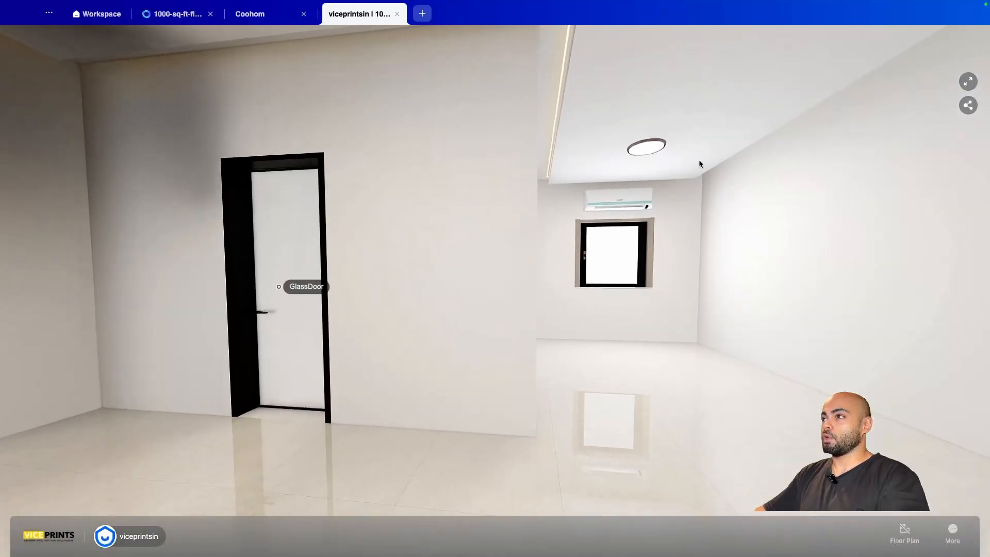
{"action": "left_click_drag", "start_coordinate": [368, 310], "coordinate": [438, 315]}
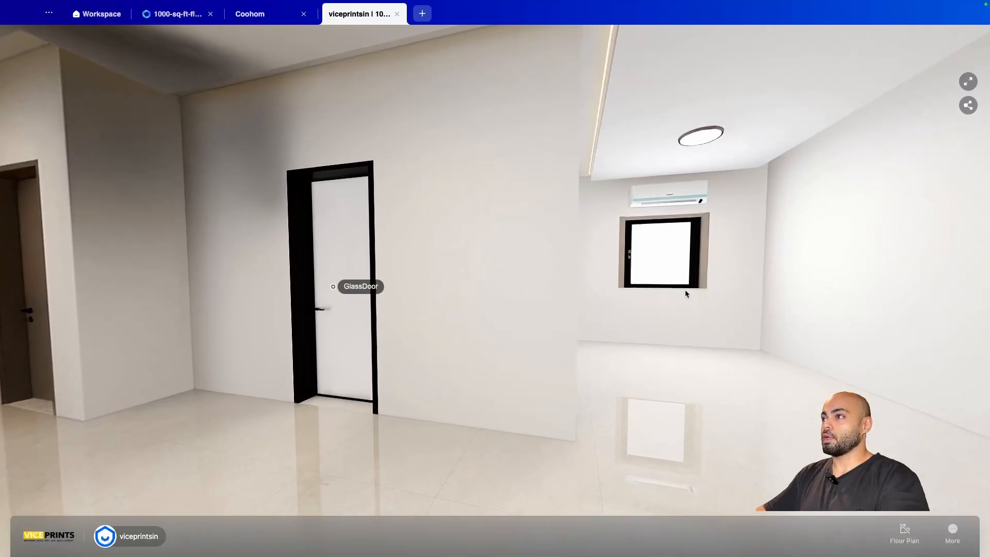
{"action": "left_click_drag", "start_coordinate": [693, 290], "coordinate": [462, 293]}
{"action": "left_click_drag", "start_coordinate": [240, 298], "coordinate": [665, 309]}
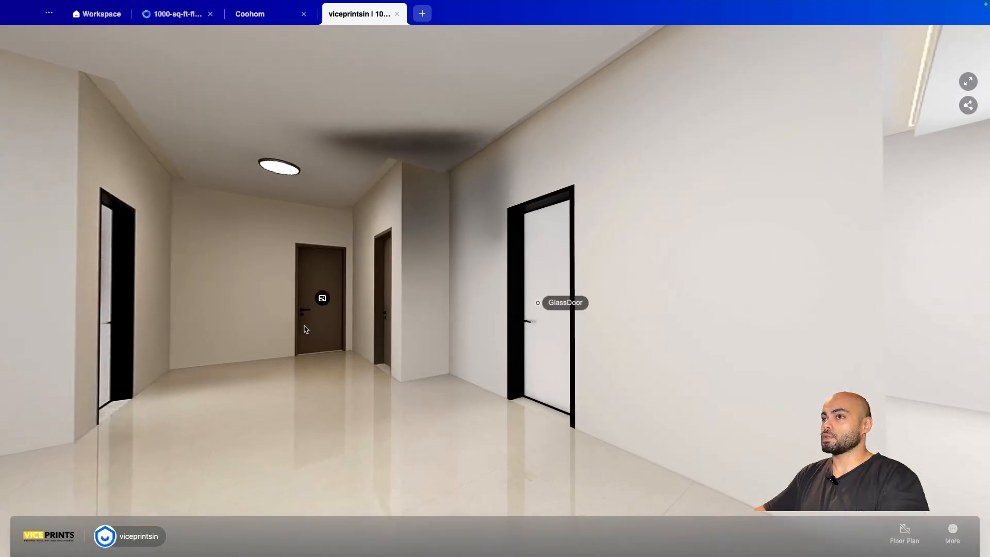
{"action": "left_click_drag", "start_coordinate": [305, 326], "coordinate": [554, 316]}
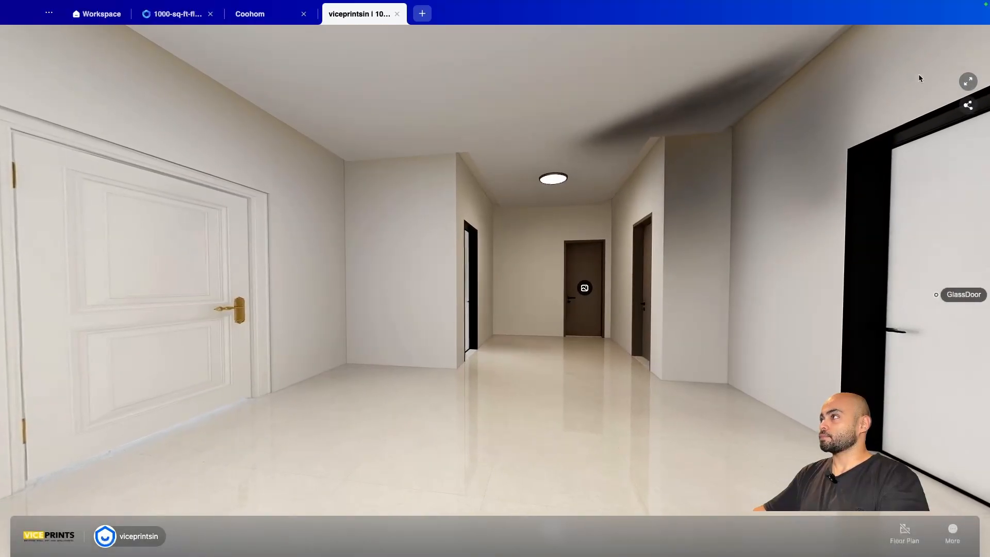
- Show the floor plan overlay in the walkthrough preview and switch the hotspots off
{"action": "left_click", "coordinate": [894, 549]}
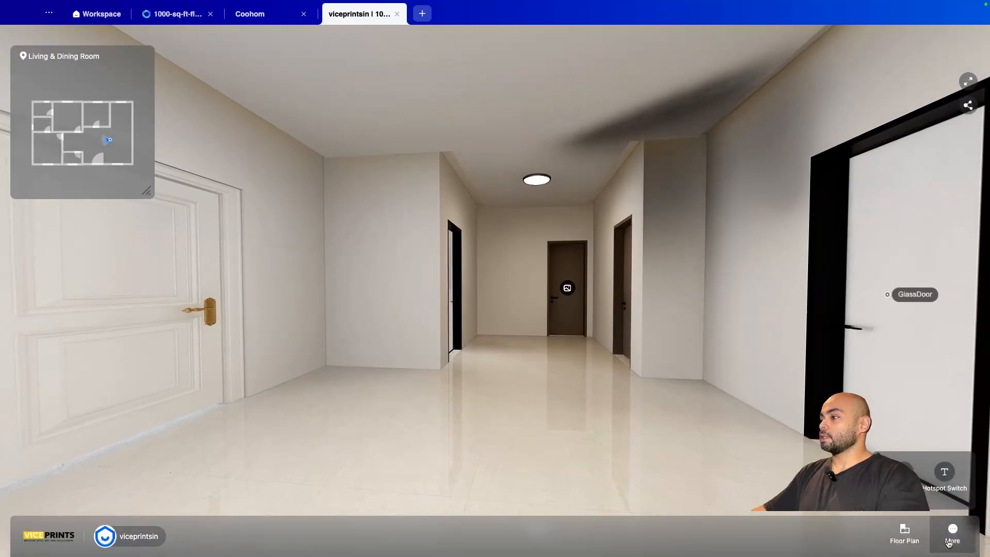
{"action": "left_click", "coordinate": [915, 544]}
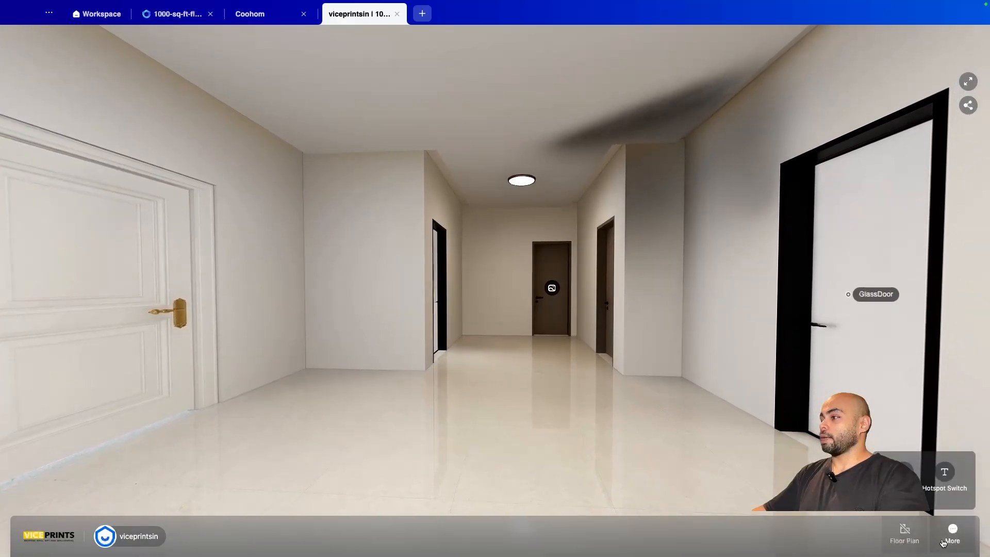
{"action": "left_click", "coordinate": [906, 541]}
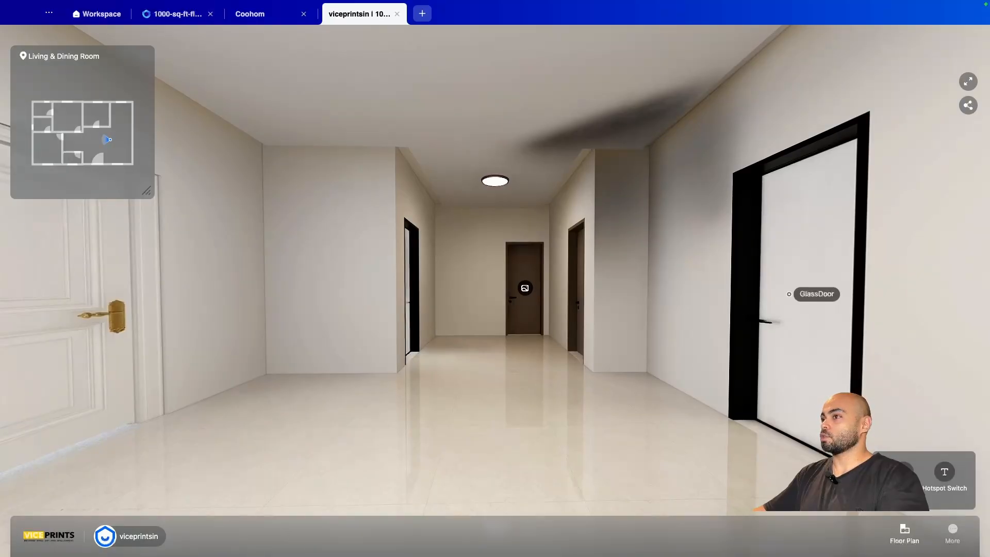
{"action": "left_click", "coordinate": [945, 470]}
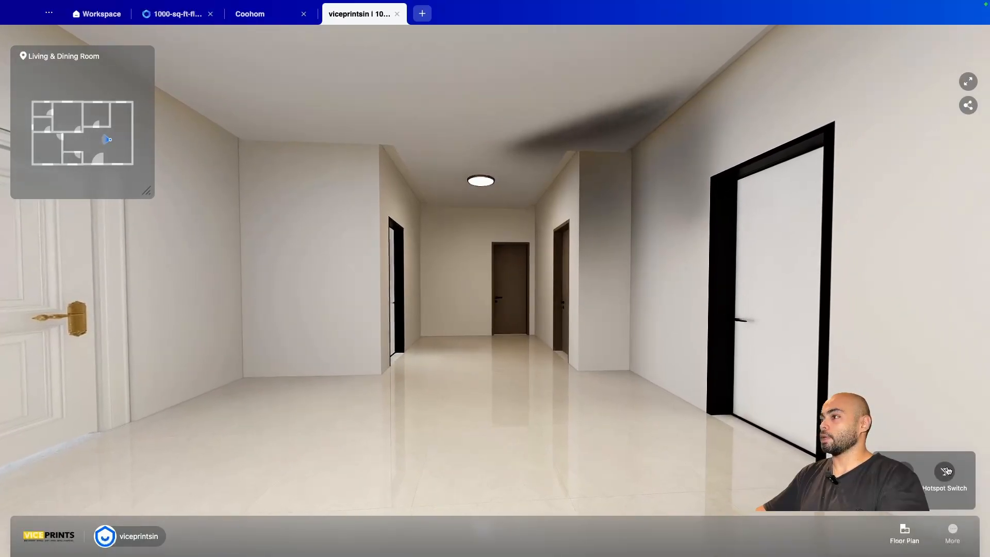
- Switch the hotspots back on in the walkthrough preview and open its sharing options
{"action": "left_click", "coordinate": [945, 471]}
{"action": "left_click_drag", "start_coordinate": [332, 337], "coordinate": [381, 356]}
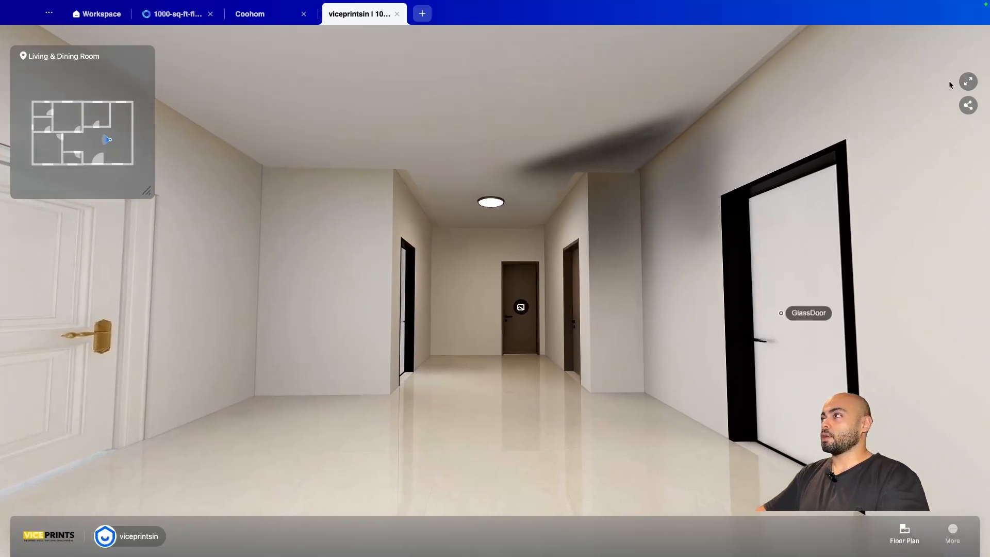
{"action": "left_click", "coordinate": [969, 107]}
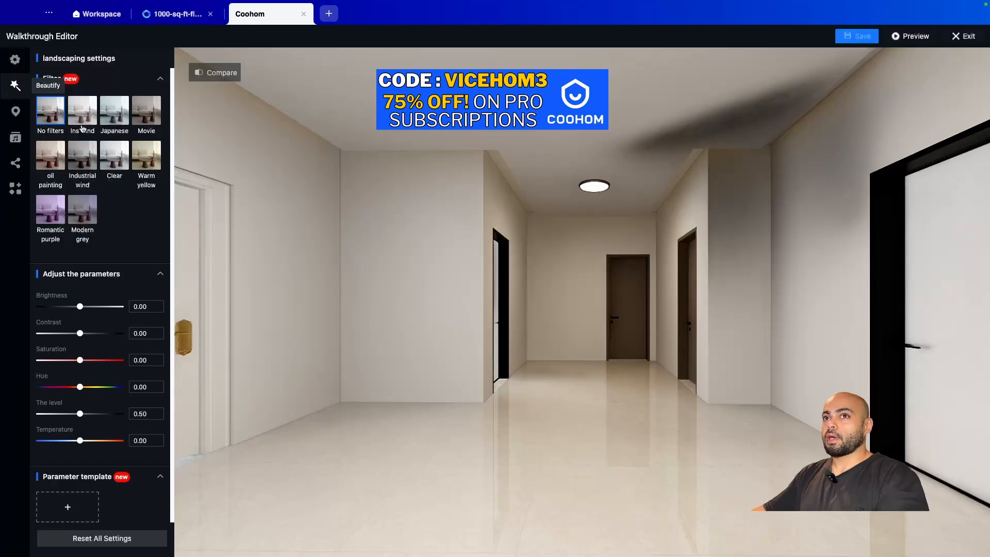
- Try a brightness of 23 on the walkthrough image and reset it to 0
{"action": "left_click_drag", "start_coordinate": [618, 321], "coordinate": [229, 312]}
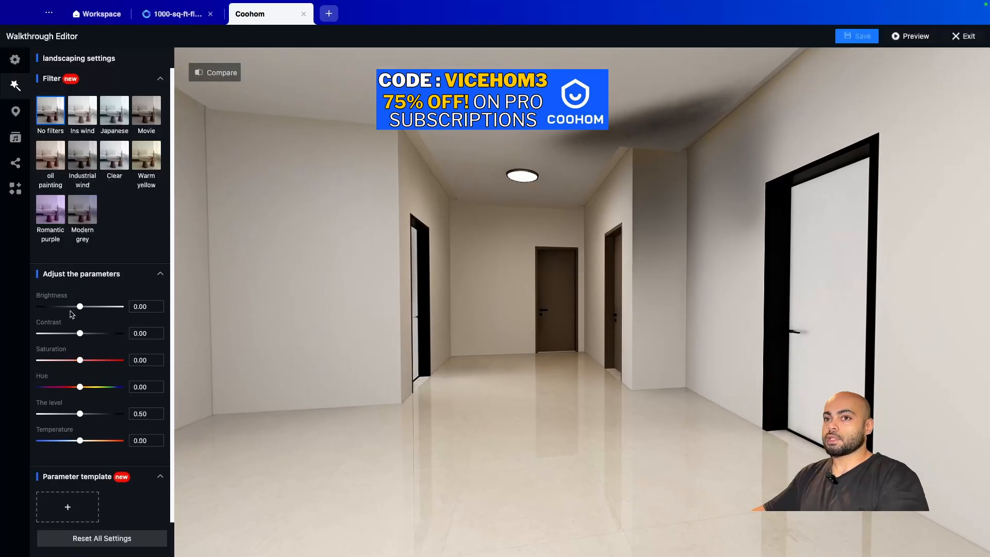
{"action": "mouse_move", "coordinate": [102, 312]}
{"action": "left_mouse_down"}
{"action": "mouse_move", "coordinate": [118, 307]}
{"action": "mouse_move", "coordinate": [92, 307]}
{"action": "left_mouse_up"}
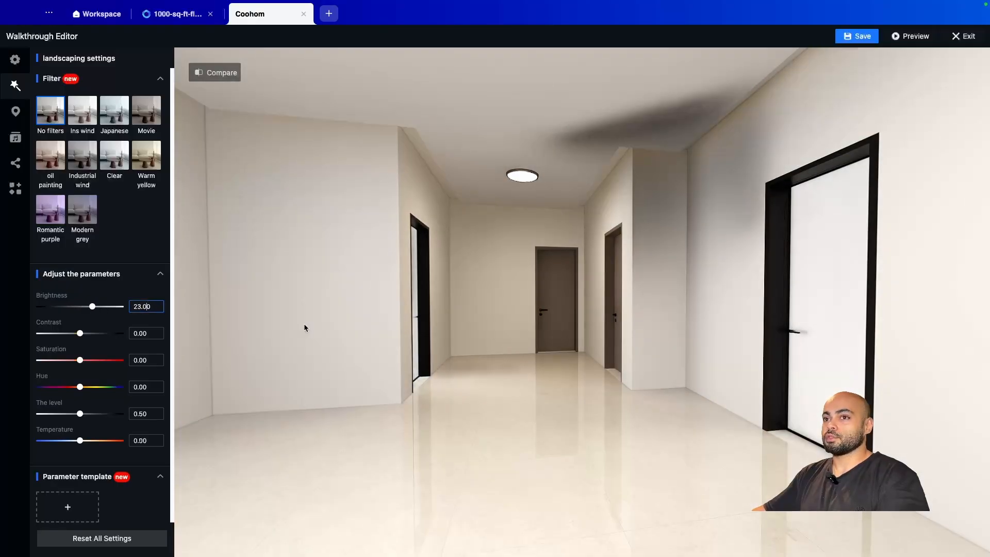
{"action": "key", "text": "BackSpace"}
{"action": "key", "text": "BackSpace"}
{"action": "key", "text": "BackSpace"}
{"action": "key", "text": "BackSpace"}
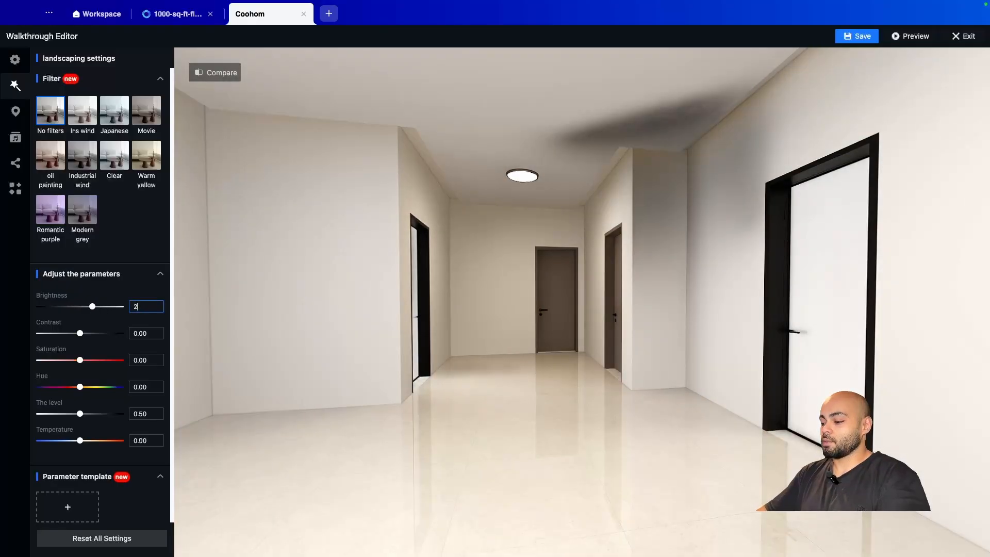
{"action": "key", "text": "BackSpace"}
{"action": "key", "text": "Return"}
- Start a new hotspot in the Walkthrough Editor with the hallway doors in view
{"action": "left_click_drag", "start_coordinate": [564, 385], "coordinate": [441, 358]}
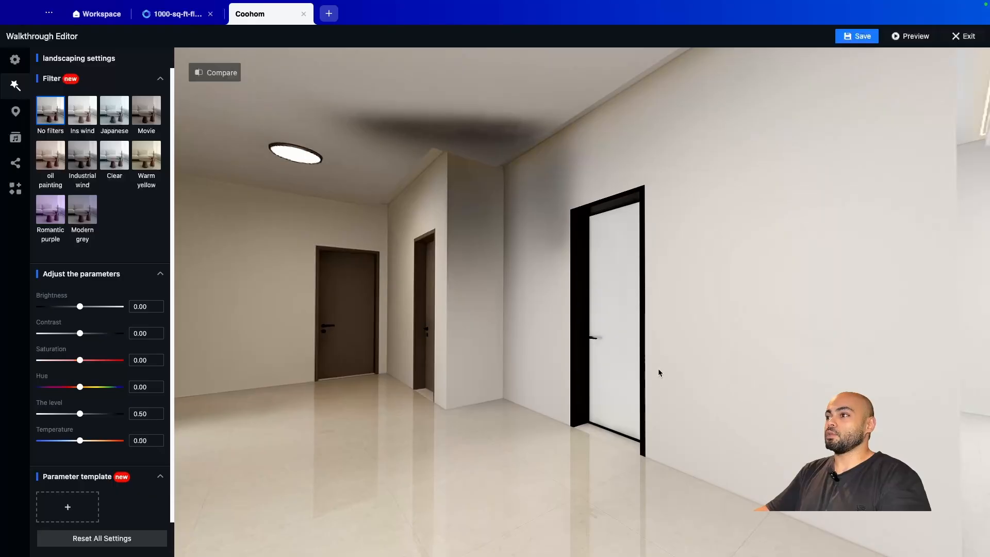
{"action": "left_click_drag", "start_coordinate": [658, 371], "coordinate": [416, 360]}
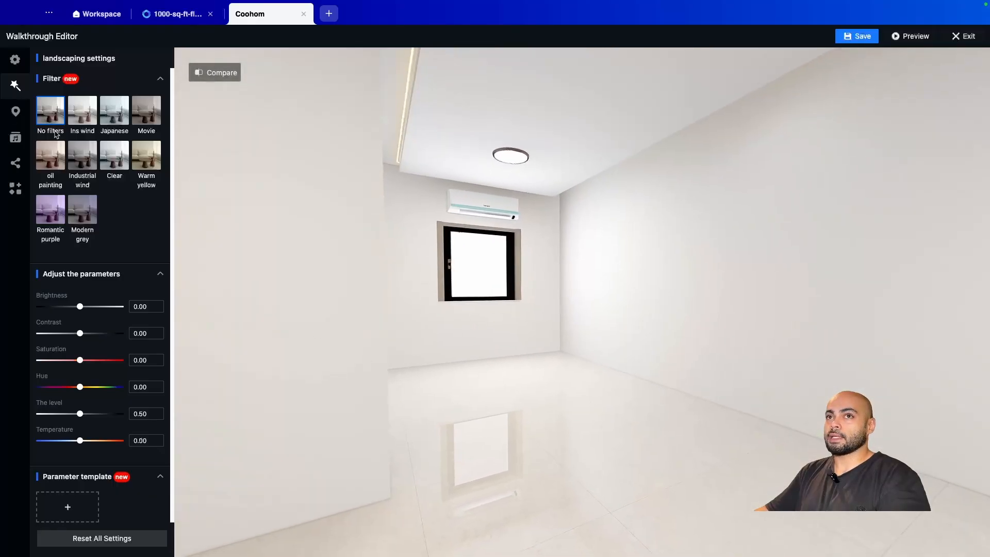
{"action": "left_click", "coordinate": [15, 112]}
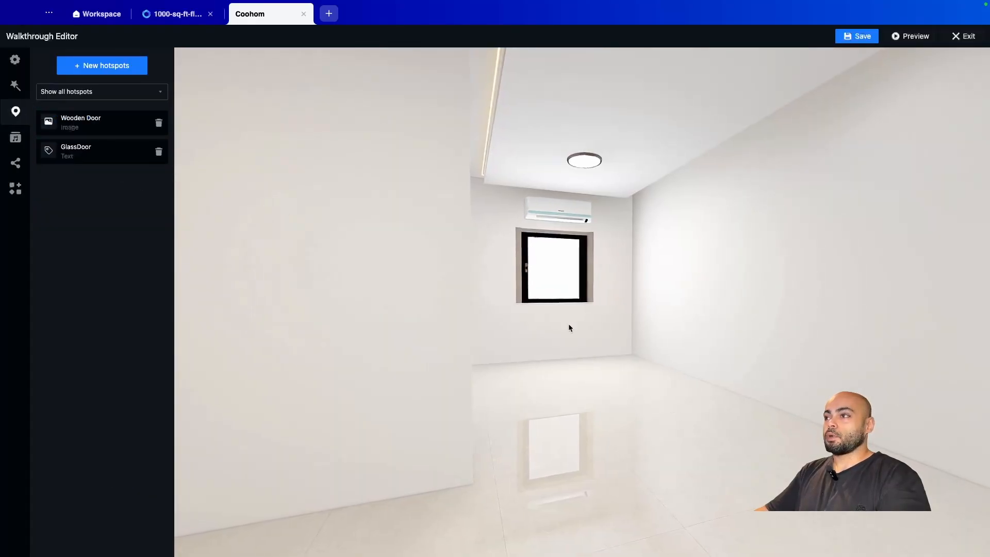
{"action": "left_click_drag", "start_coordinate": [293, 384], "coordinate": [637, 398]}
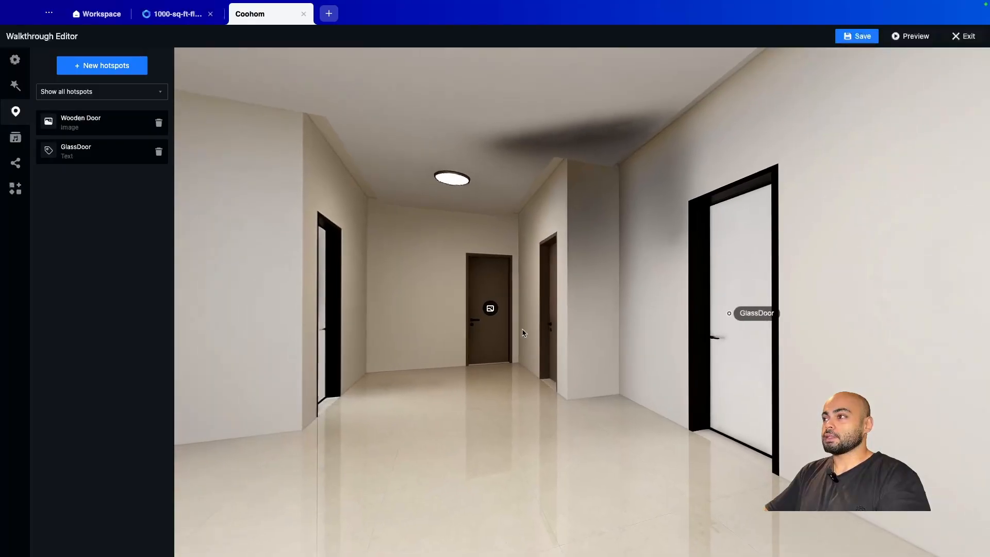
{"action": "left_click", "coordinate": [142, 122]}
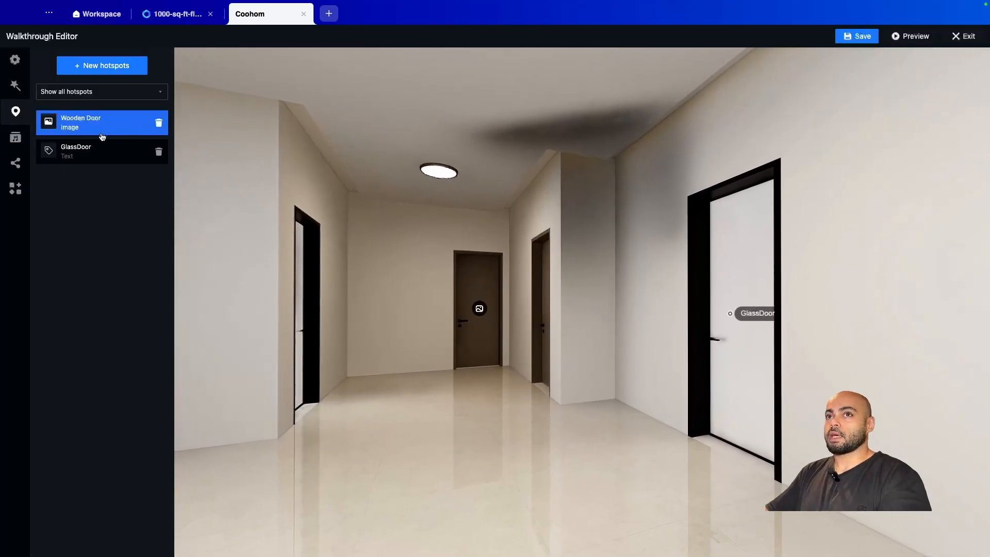
{"action": "left_click", "coordinate": [99, 67]}
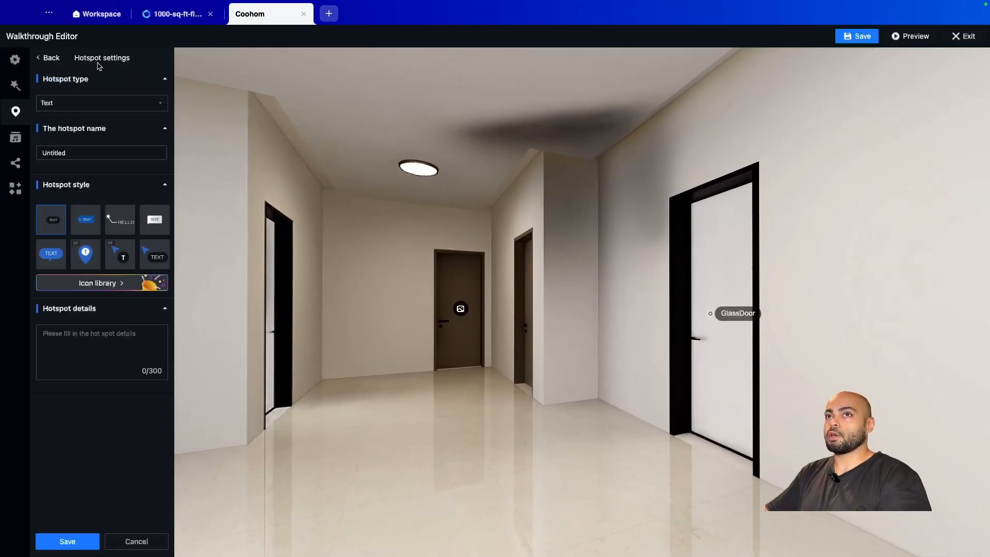
- Try the Video, Audio, Link and Image types for the new hotspot to compare their settings
{"action": "left_click", "coordinate": [72, 108]}
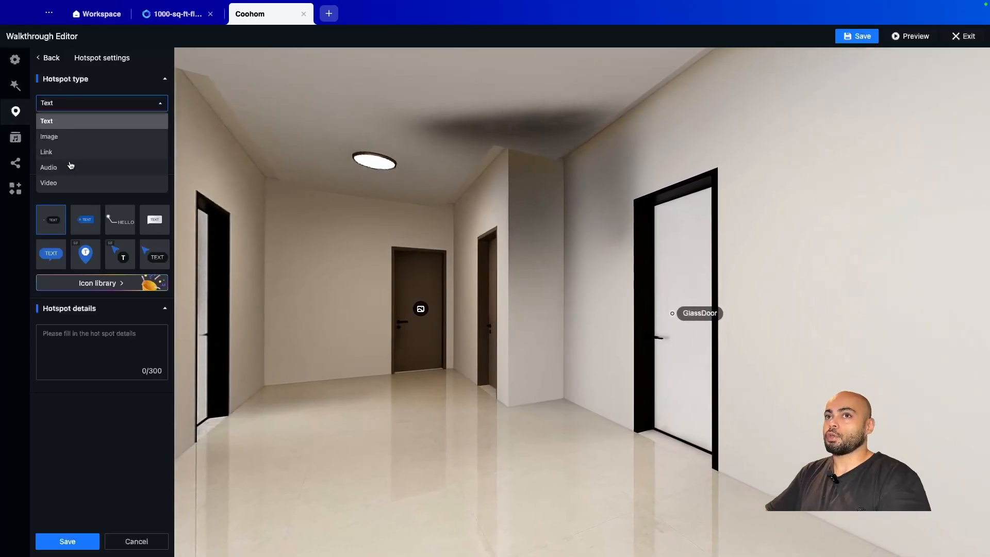
{"action": "left_click", "coordinate": [70, 182]}
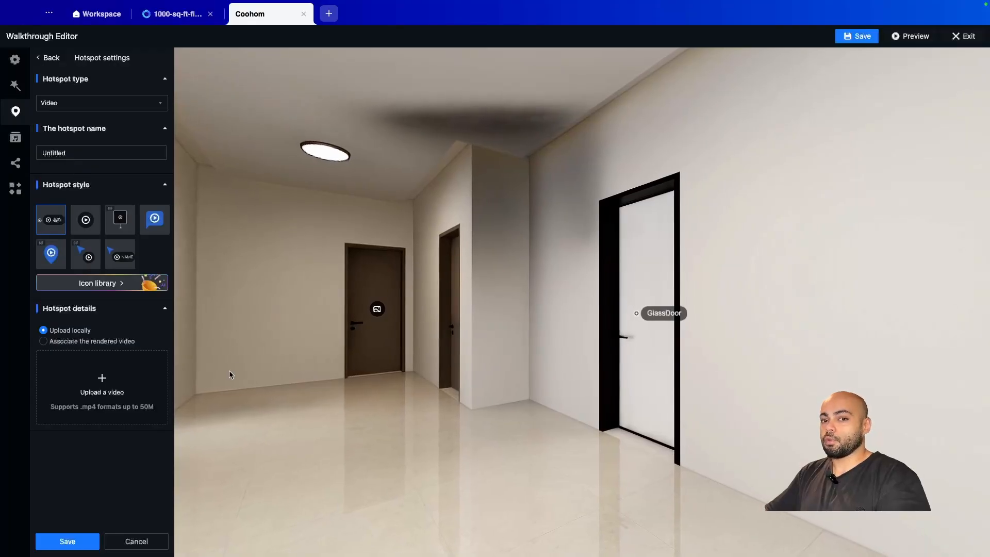
{"action": "left_click_drag", "start_coordinate": [228, 370], "coordinate": [453, 372]}
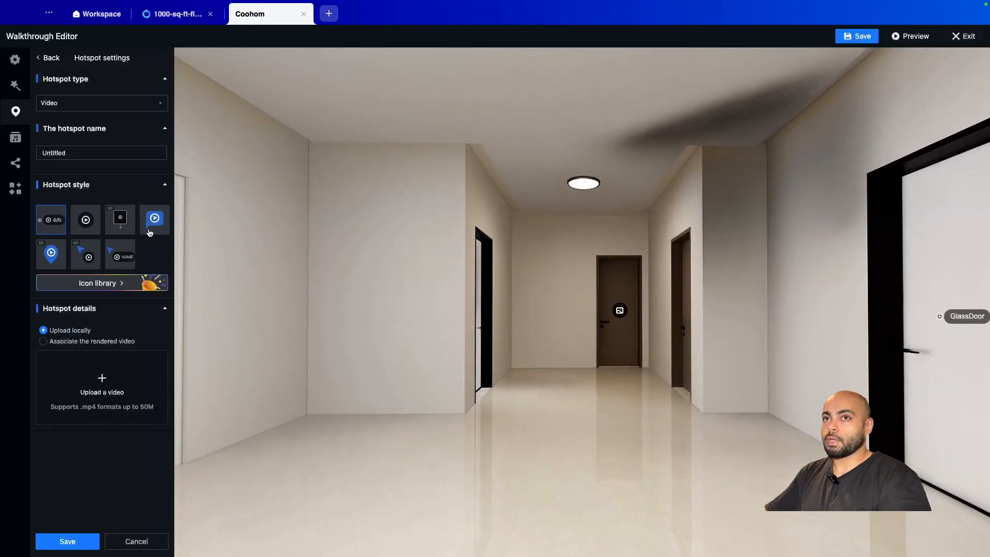
{"action": "left_click", "coordinate": [78, 108]}
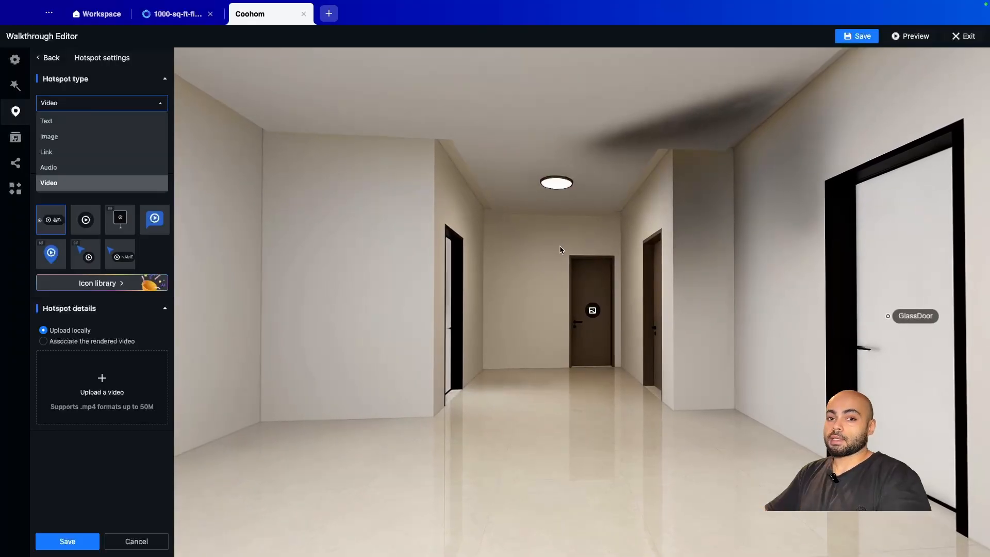
{"action": "left_click", "coordinate": [77, 168]}
{"action": "left_click_drag", "start_coordinate": [492, 335], "coordinate": [533, 349]}
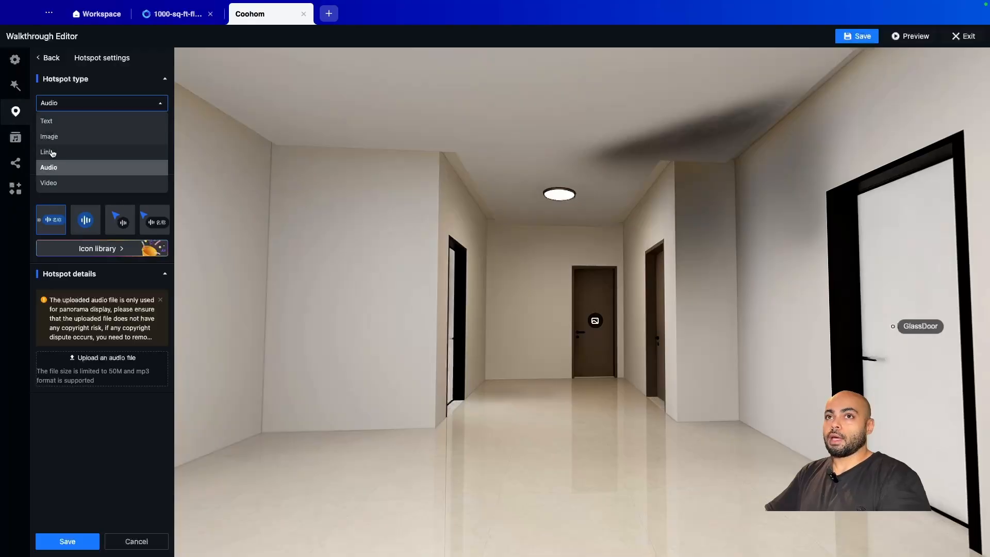
{"action": "left_click", "coordinate": [52, 152]}
{"action": "left_click", "coordinate": [68, 103]}
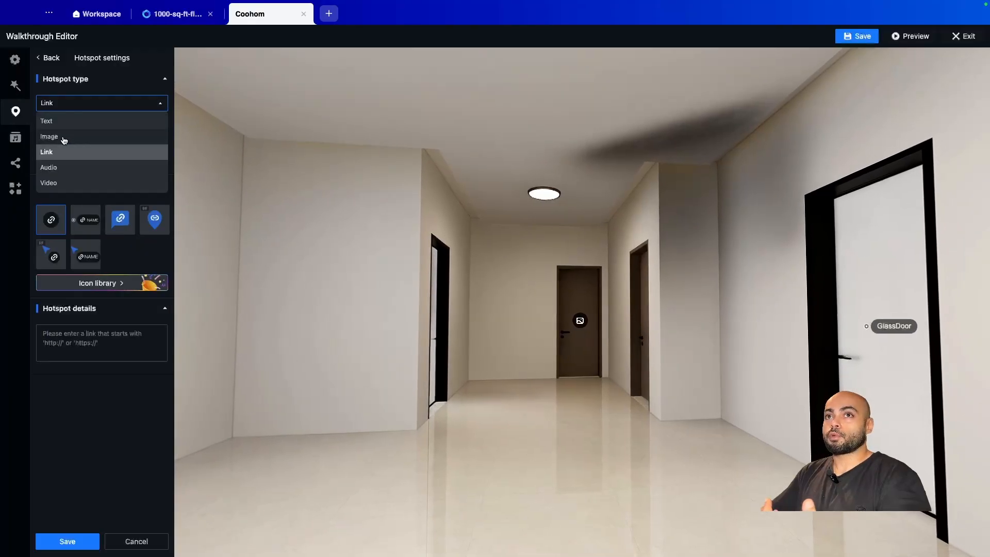
{"action": "left_click", "coordinate": [49, 137]}
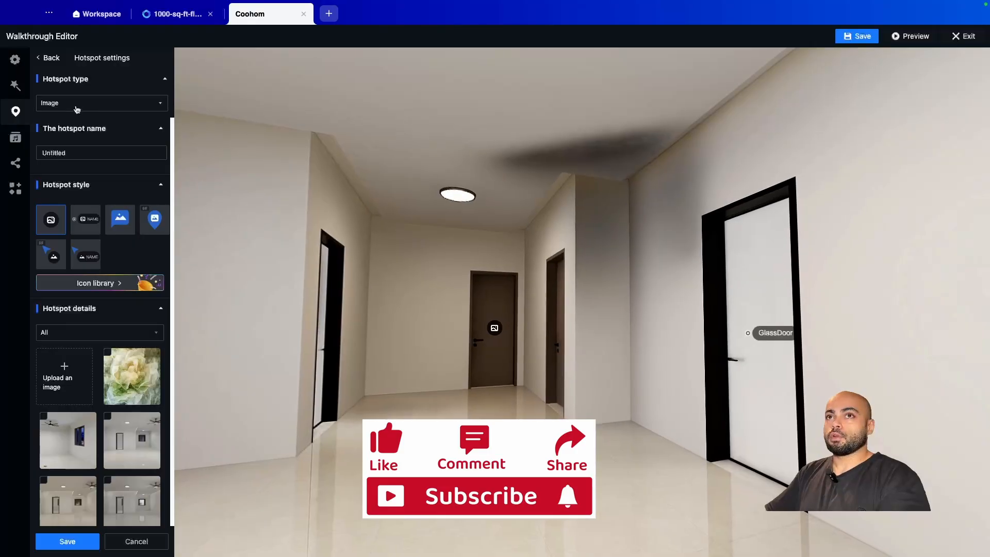
- Set the new hotspot's type to Text and name it "Wooden Door"
{"action": "left_click", "coordinate": [77, 102]}
{"action": "left_click", "coordinate": [74, 118]}
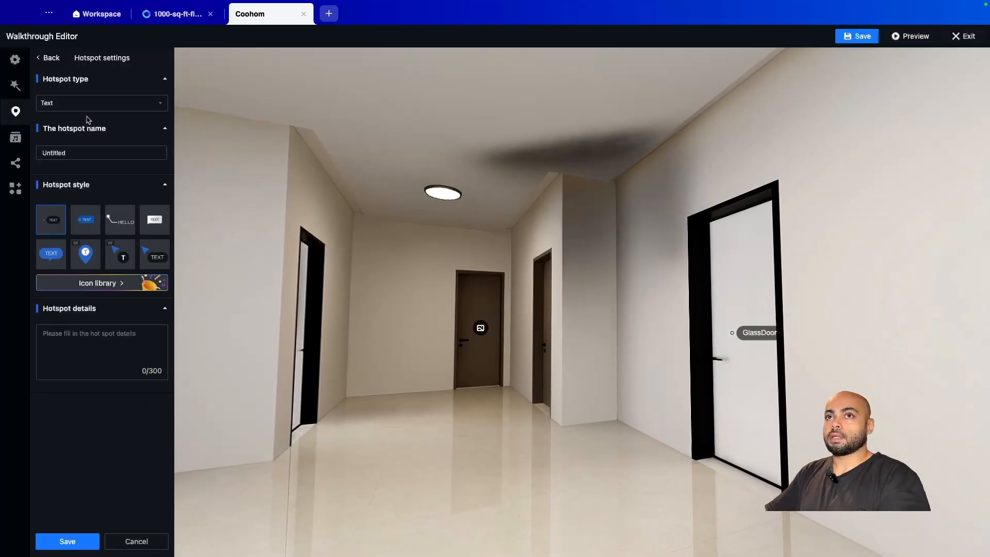
{"action": "left_click", "coordinate": [72, 155]}
{"action": "double_click", "coordinate": [73, 154]}
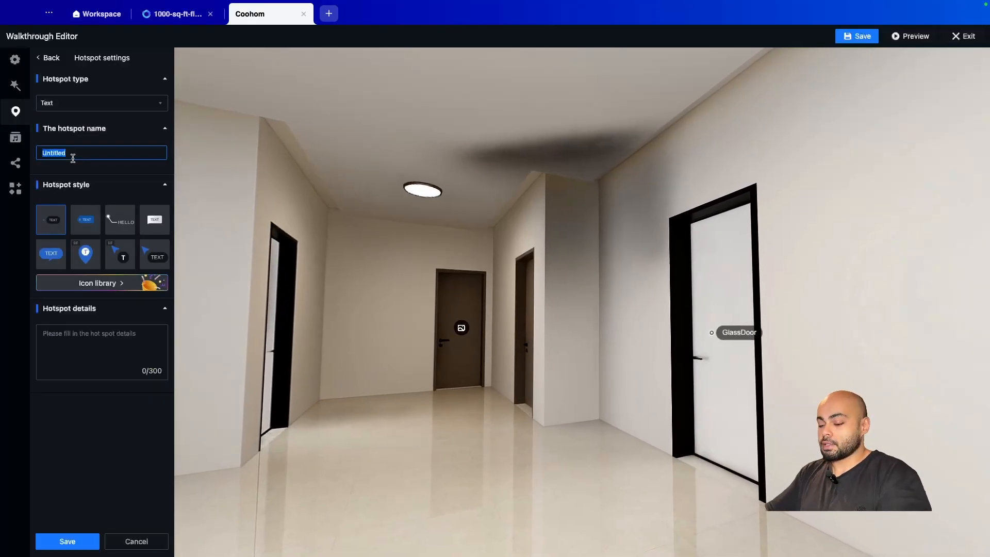
{"action": "type", "text": "WoodenDoor"}
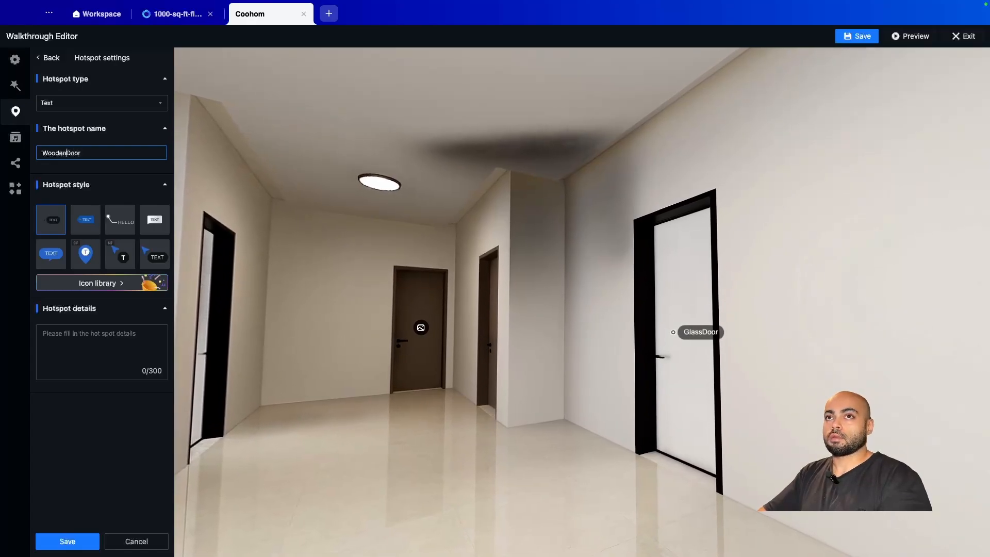
{"action": "left_click", "coordinate": [62, 153]}
- Enter "Door Made of wood" as the hotspot's details
{"action": "left_click", "coordinate": [102, 346]}
{"action": "type", "text": "DoorMadeof wood"}
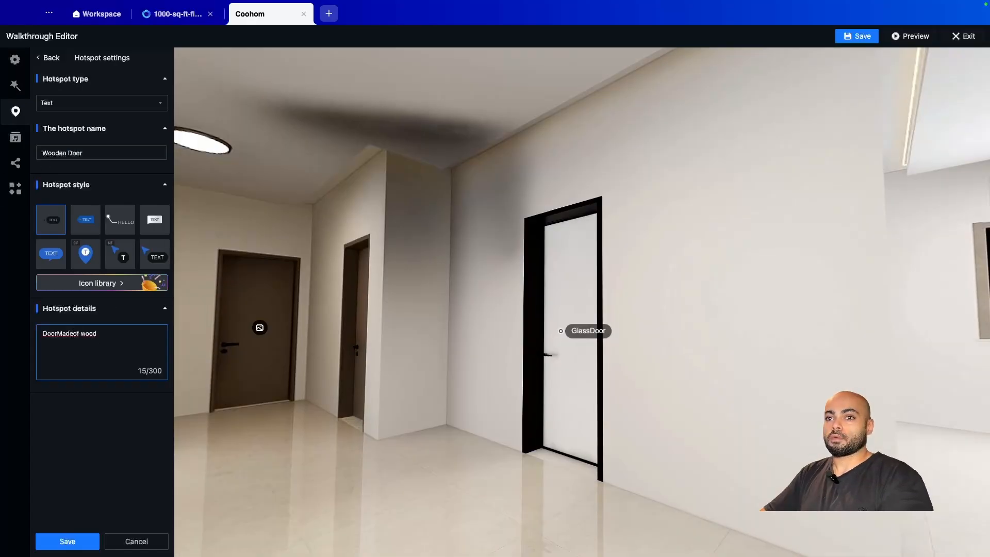
{"action": "key", "text": "Left"}
{"action": "key", "text": "Left"}
{"action": "key", "text": "Left"}
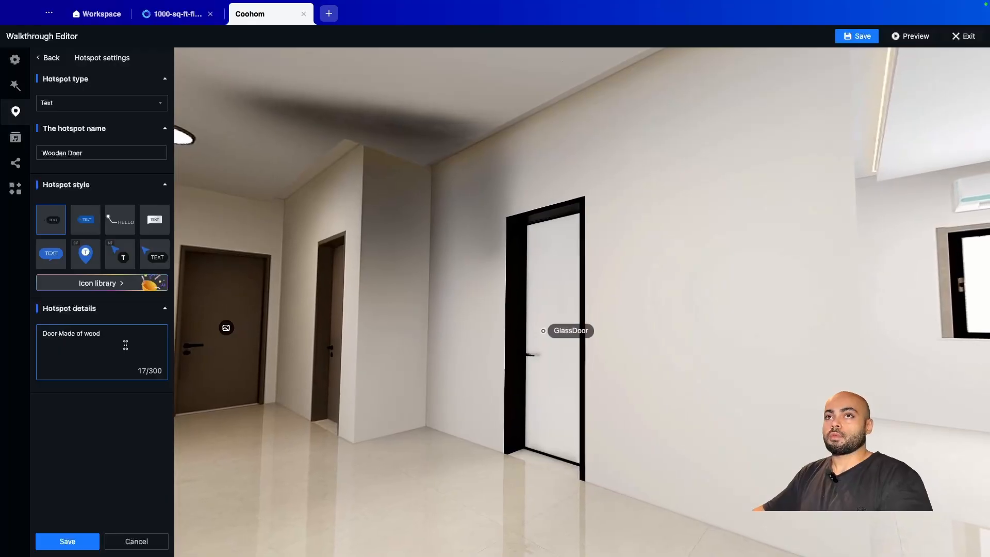
- Save the Wooden Door text hotspot and position it on the brown door in the hallway's side wall
{"action": "left_click", "coordinate": [68, 541]}
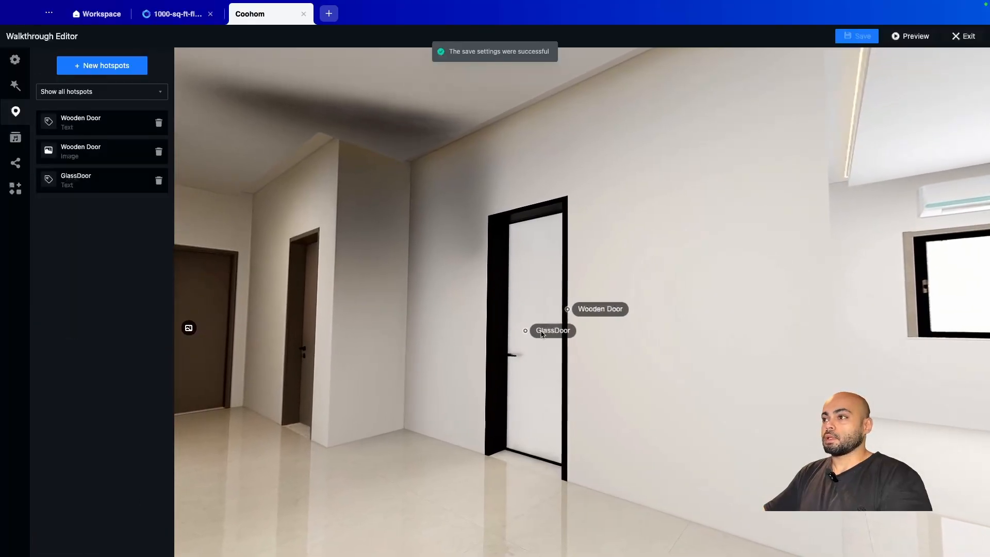
{"action": "left_click_drag", "start_coordinate": [559, 379], "coordinate": [693, 371]}
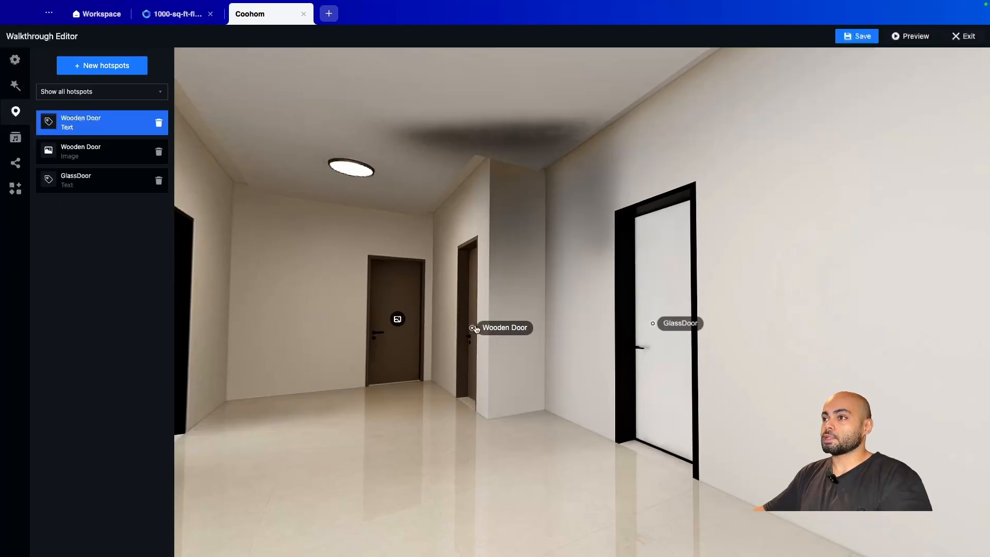
{"action": "left_click_drag", "start_coordinate": [422, 391], "coordinate": [528, 356]}
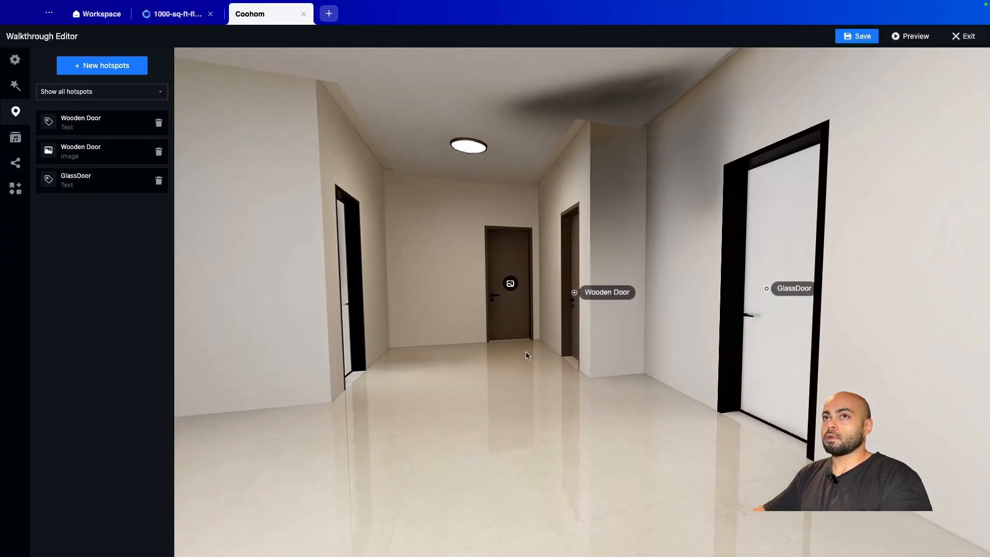
- View the walkthrough's background music library and its panorama sharing settings, including the sharing poster
{"action": "left_click", "coordinate": [16, 138]}
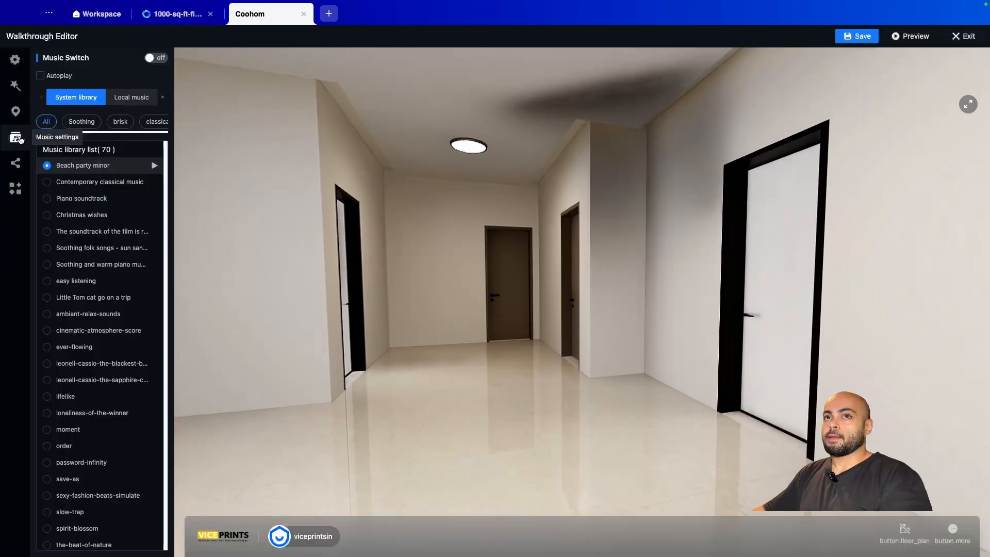
{"action": "left_click", "coordinate": [15, 163]}
{"action": "scroll", "coordinate": [91, 159], "scroll_direction": "down", "scroll_amount": 3}
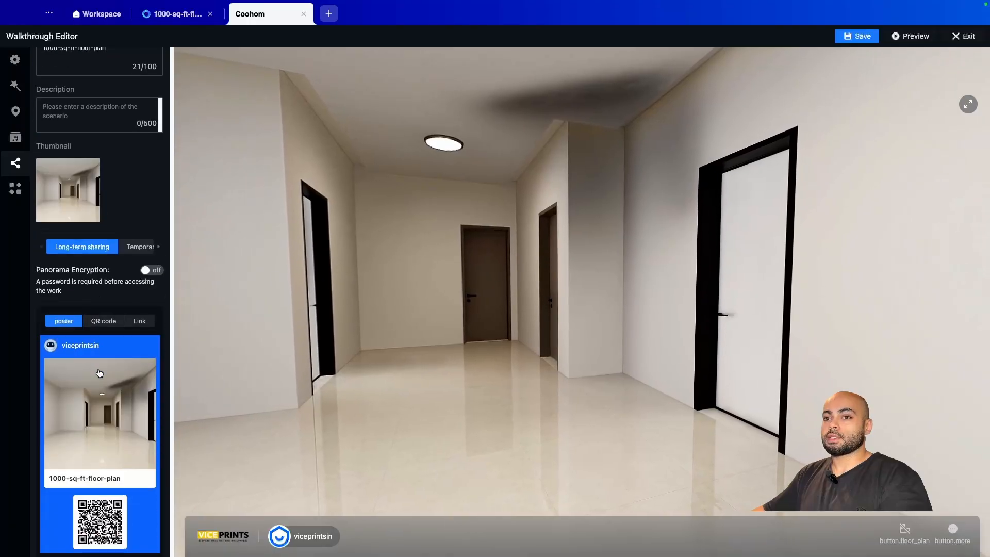
{"action": "scroll", "coordinate": [87, 129], "scroll_direction": "up", "scroll_amount": 3}
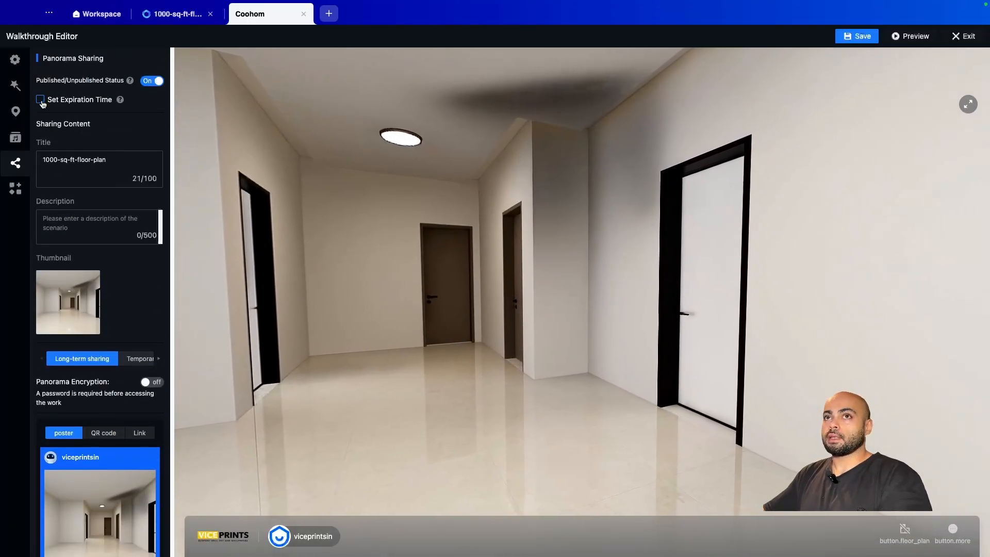
- Enable an expiration time for the shared panorama without choosing a date, and open the title and description fields
{"action": "left_click", "coordinate": [154, 115]}
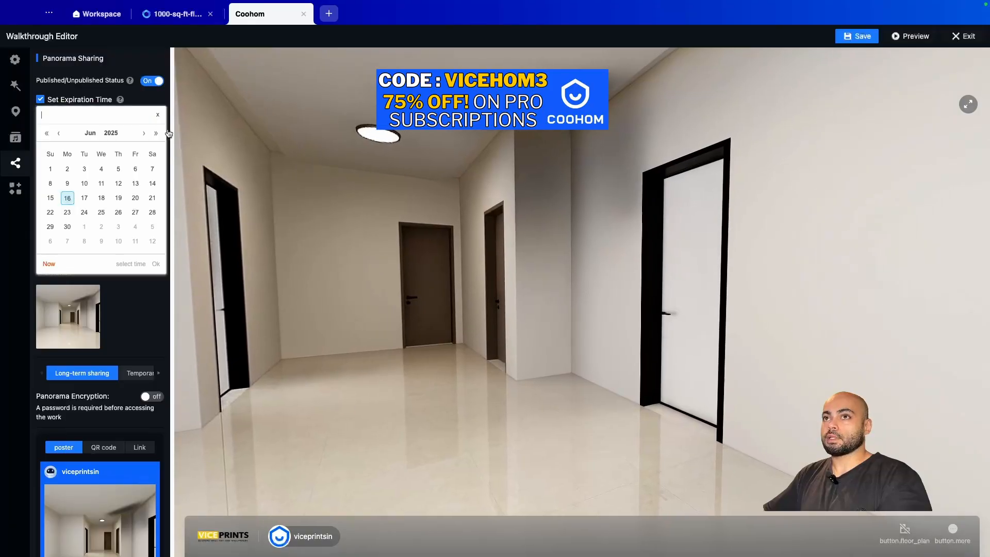
{"action": "left_click", "coordinate": [157, 116]}
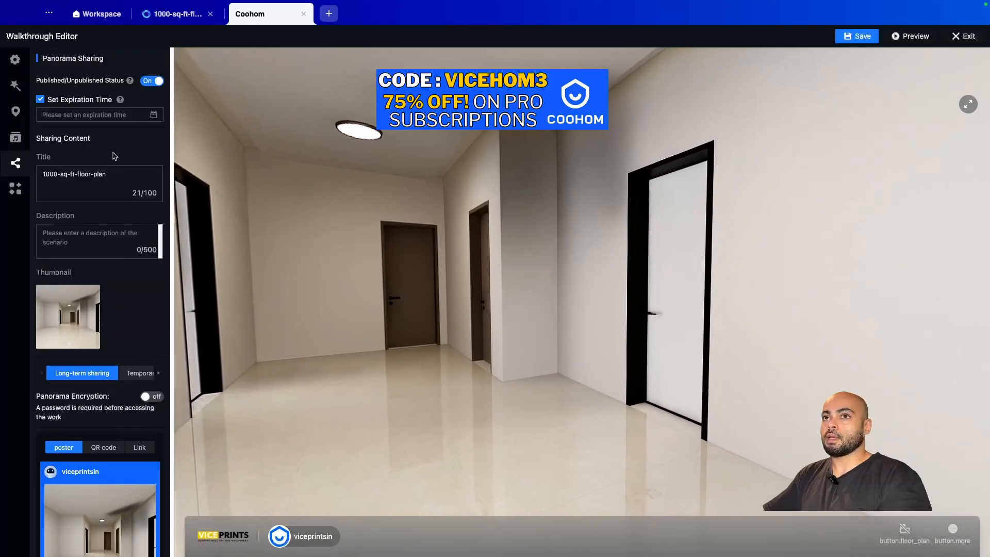
{"action": "left_click", "coordinate": [92, 186]}
{"action": "left_click", "coordinate": [97, 238]}
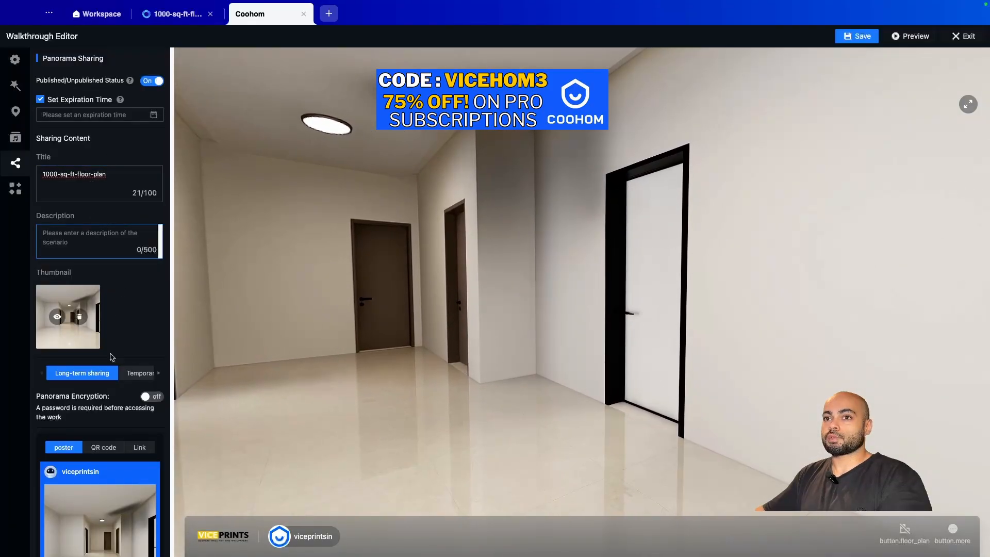
- View the temporary sharing and self-destruct options for the panorama
{"action": "scroll", "coordinate": [75, 389], "scroll_direction": "down", "scroll_amount": 3}
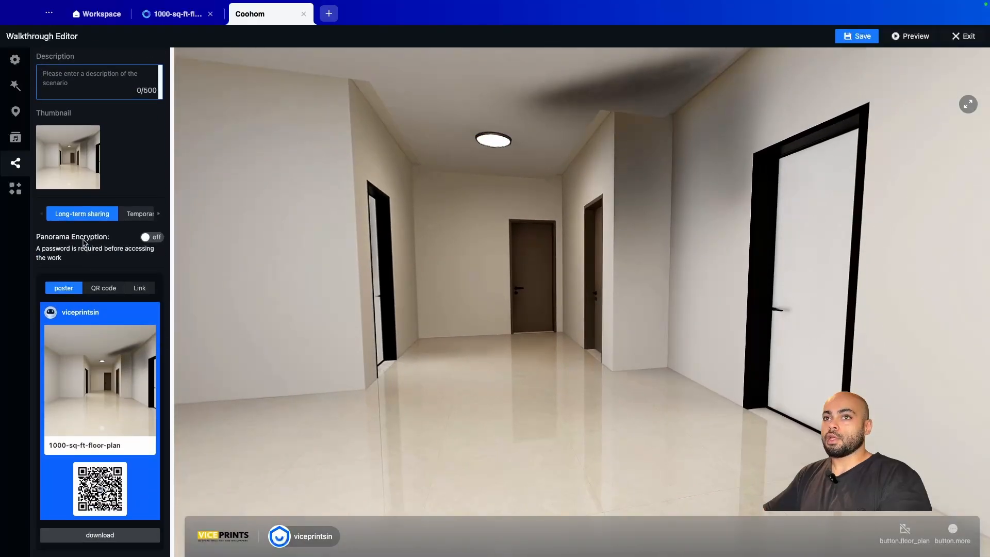
{"action": "left_click", "coordinate": [130, 213]}
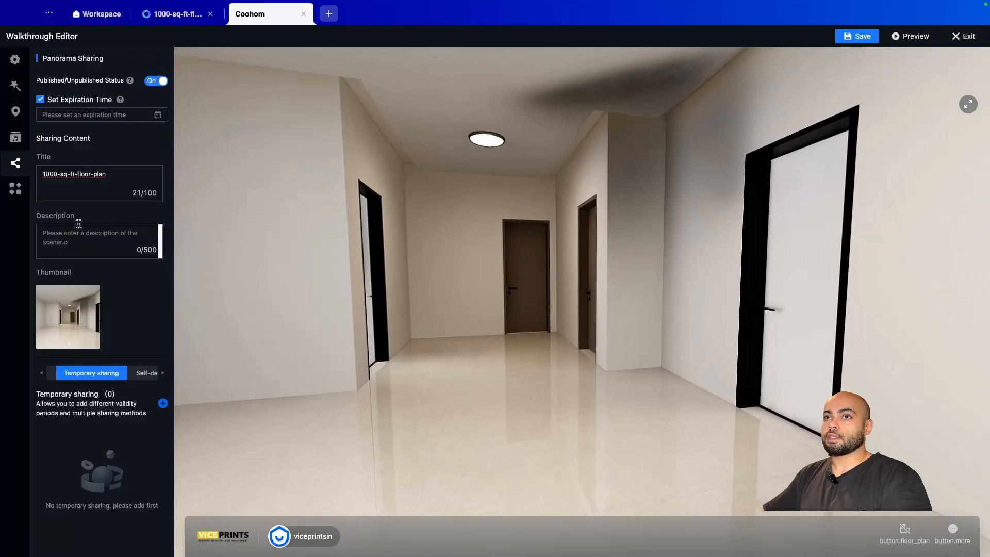
{"action": "left_click", "coordinate": [138, 378]}
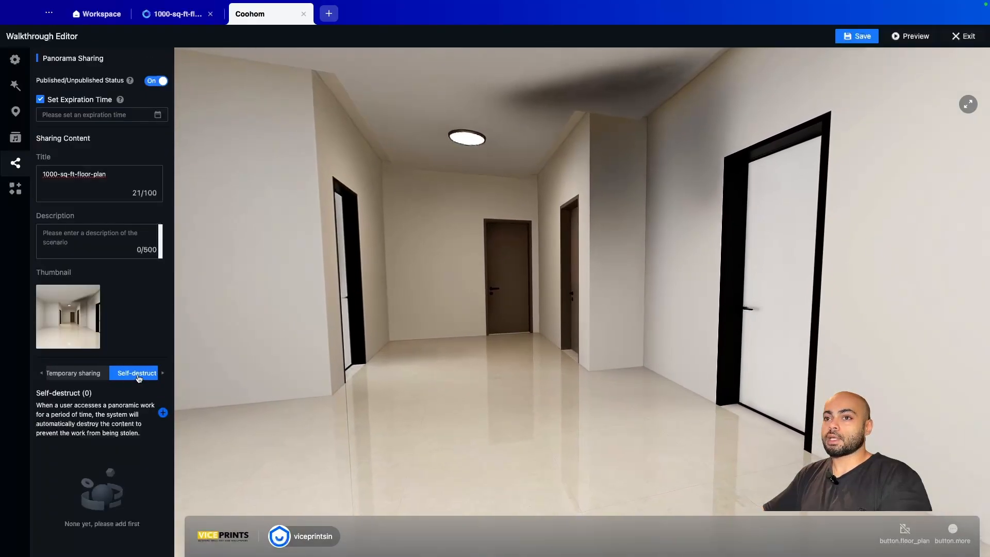
- View the panorama's long-term sharing options, going through its poster, QR code and link versions
{"action": "left_click", "coordinate": [42, 374]}
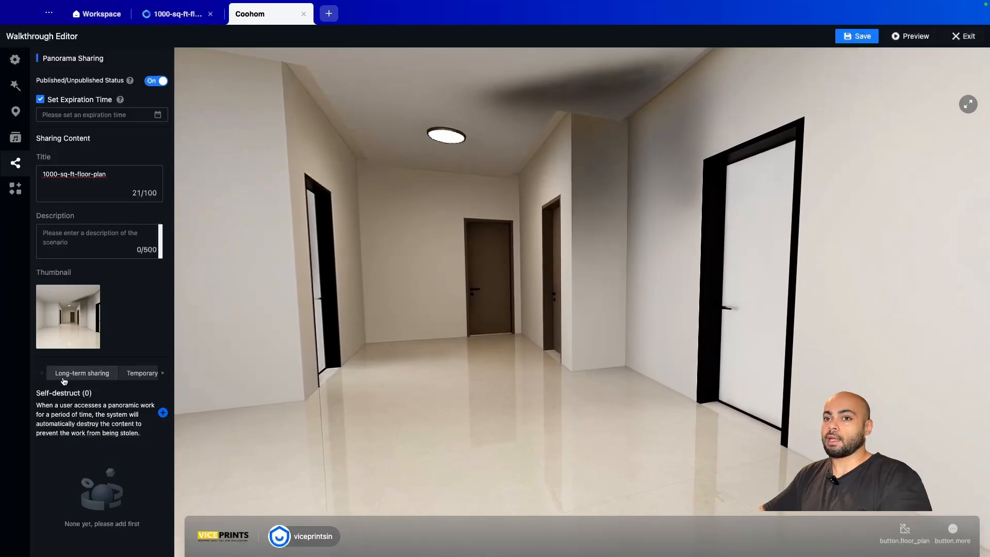
{"action": "left_click", "coordinate": [78, 373]}
{"action": "scroll", "coordinate": [105, 415], "scroll_direction": "down", "scroll_amount": 3}
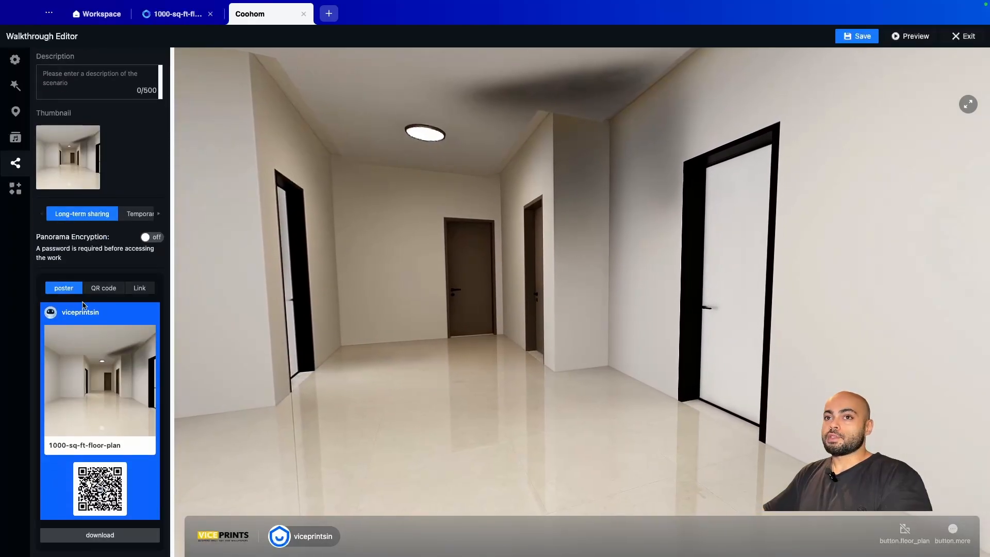
{"action": "scroll", "coordinate": [103, 412], "scroll_direction": "up", "scroll_amount": 3}
{"action": "scroll", "coordinate": [82, 393], "scroll_direction": "down", "scroll_amount": 3}
{"action": "scroll", "coordinate": [83, 393], "scroll_direction": "down", "scroll_amount": 1}
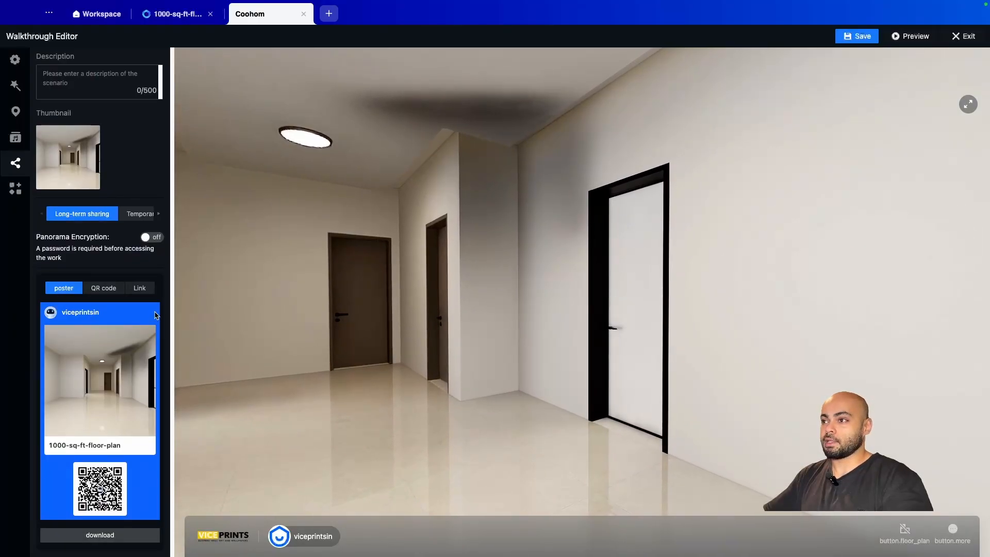
{"action": "left_click", "coordinate": [103, 288]}
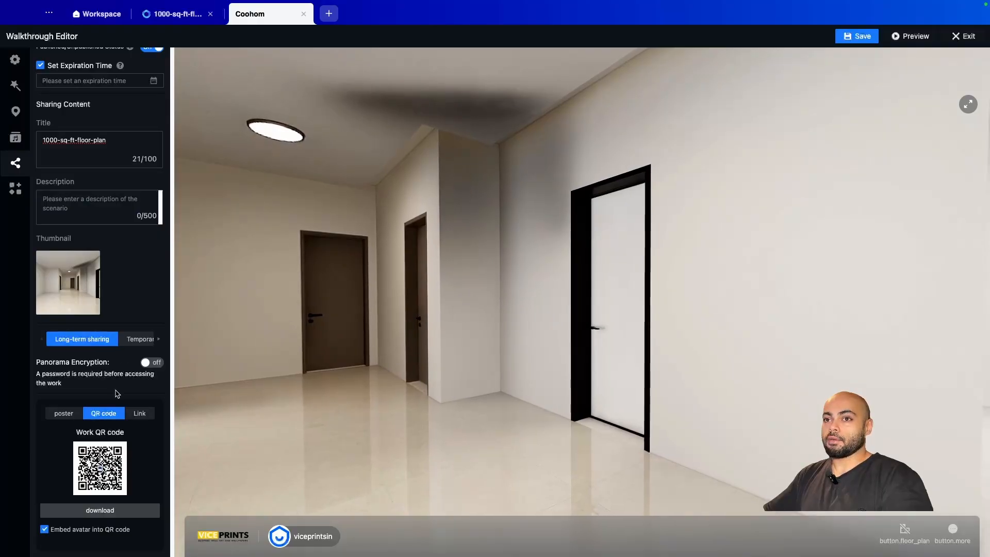
{"action": "left_click", "coordinate": [139, 413]}
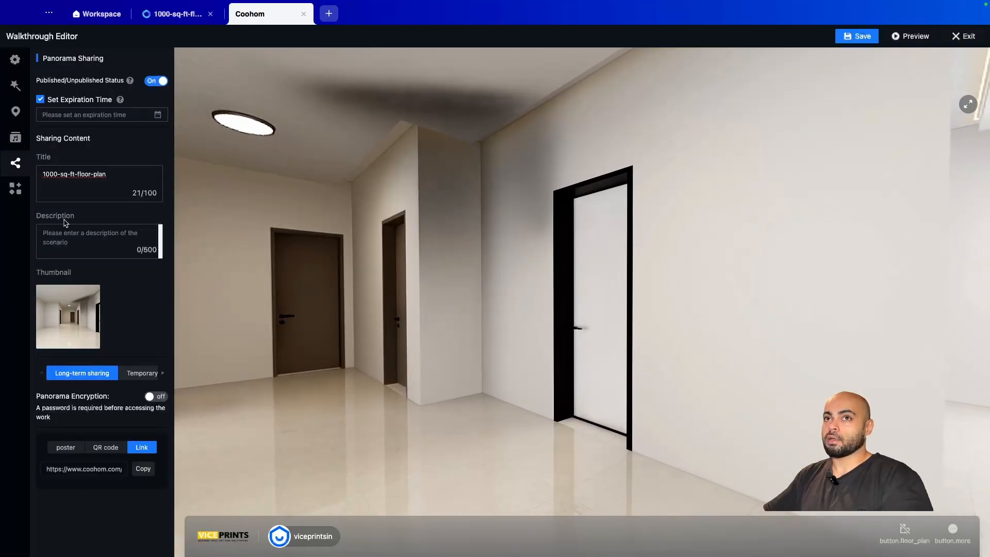
- Save the walkthrough settings and open the Scenes on Same Screen feature under scenario marketing
{"action": "left_click_drag", "start_coordinate": [384, 348], "coordinate": [591, 346]}
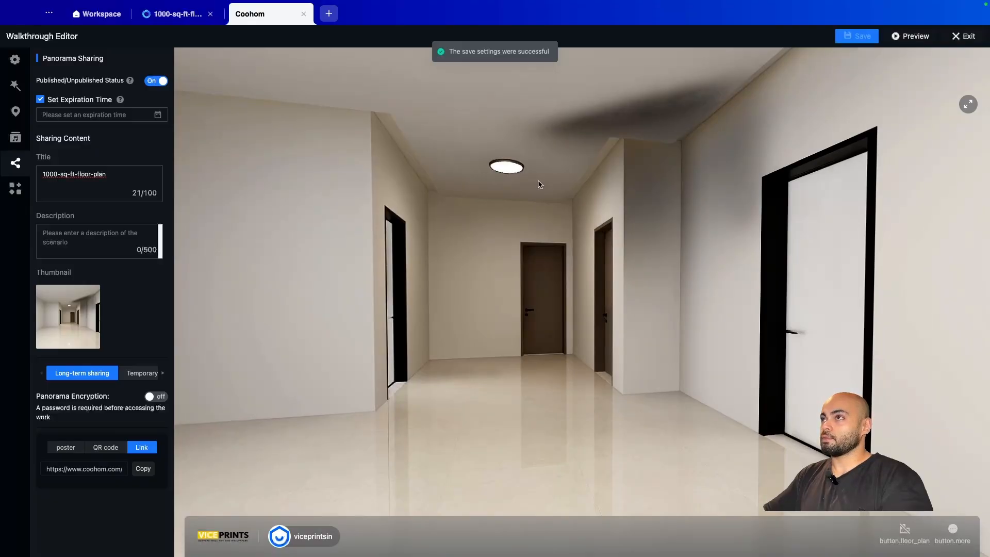
{"action": "left_click", "coordinate": [15, 188]}
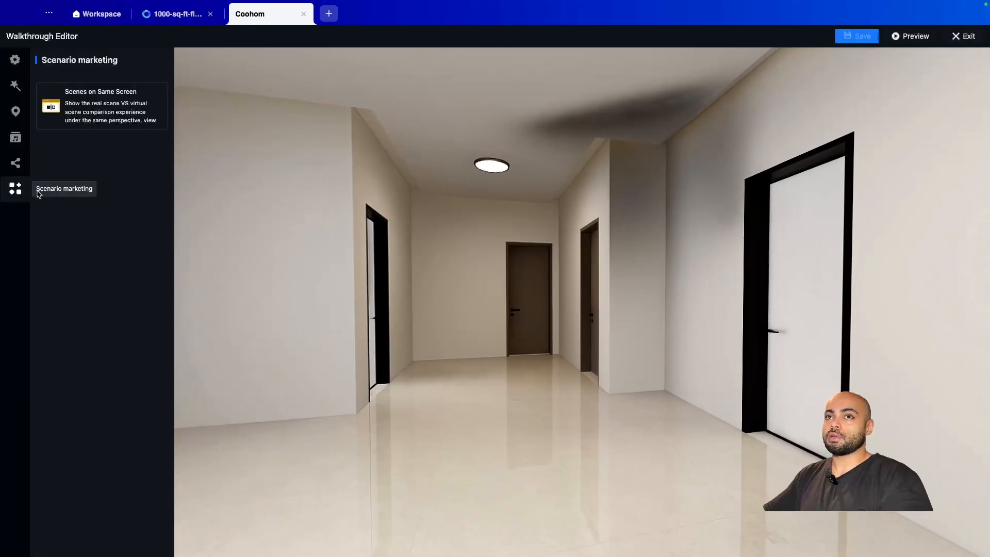
{"action": "left_click_drag", "start_coordinate": [246, 242], "coordinate": [287, 252]}
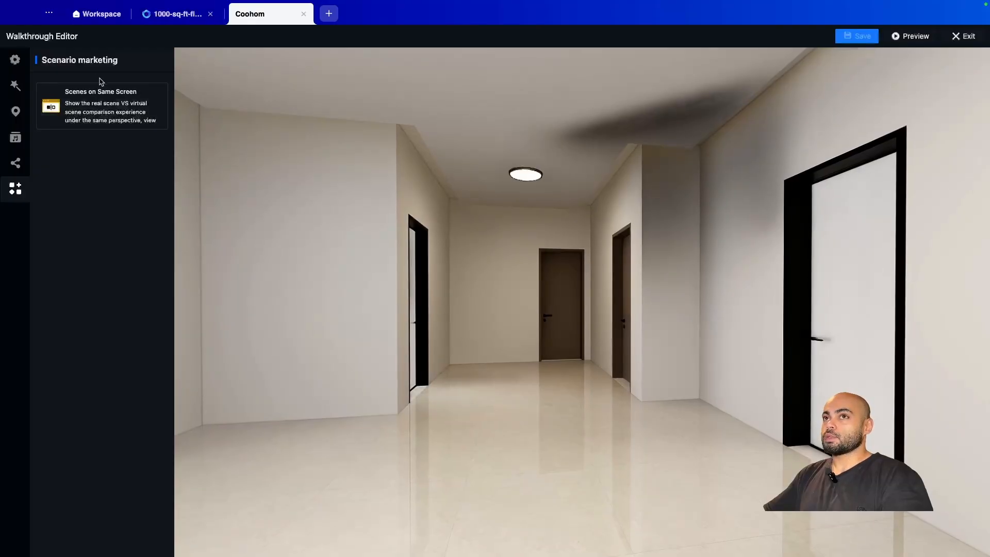
{"action": "left_click", "coordinate": [103, 111]}
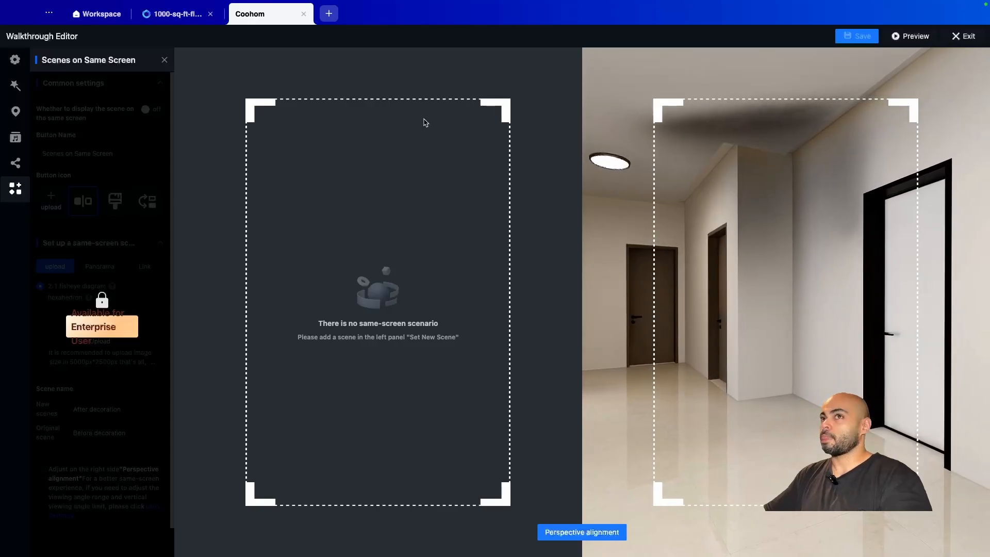
- Preview the walkthrough and test the Wooden Door and GlassDoor text hotspots in the hallway
{"action": "left_click", "coordinate": [909, 39]}
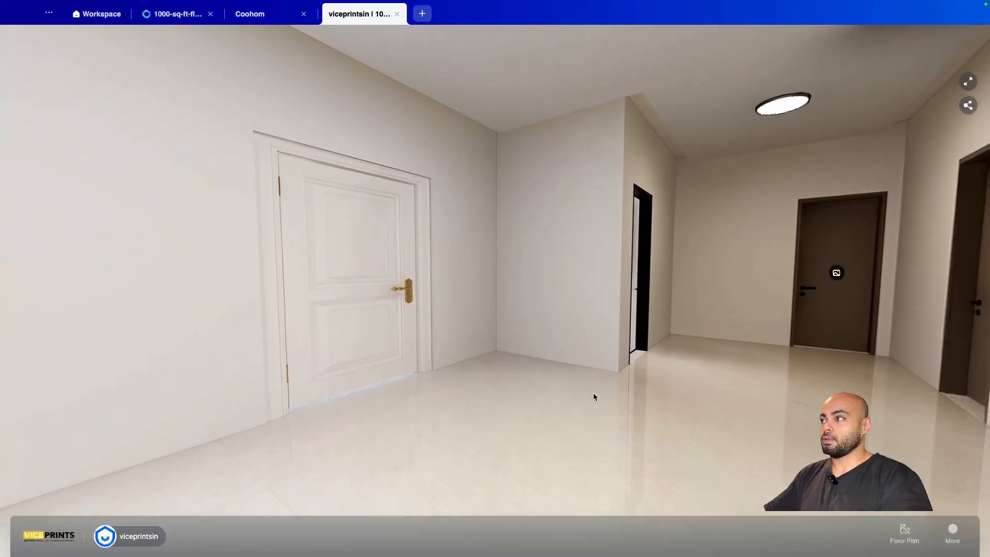
{"action": "left_click_drag", "start_coordinate": [716, 394], "coordinate": [503, 395]}
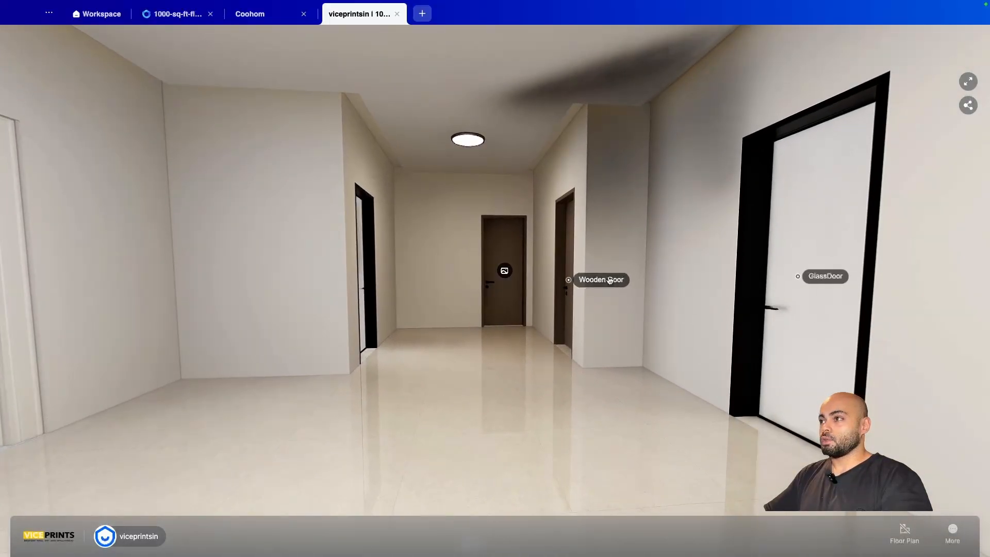
{"action": "left_click", "coordinate": [610, 280]}
{"action": "left_click", "coordinate": [617, 231]}
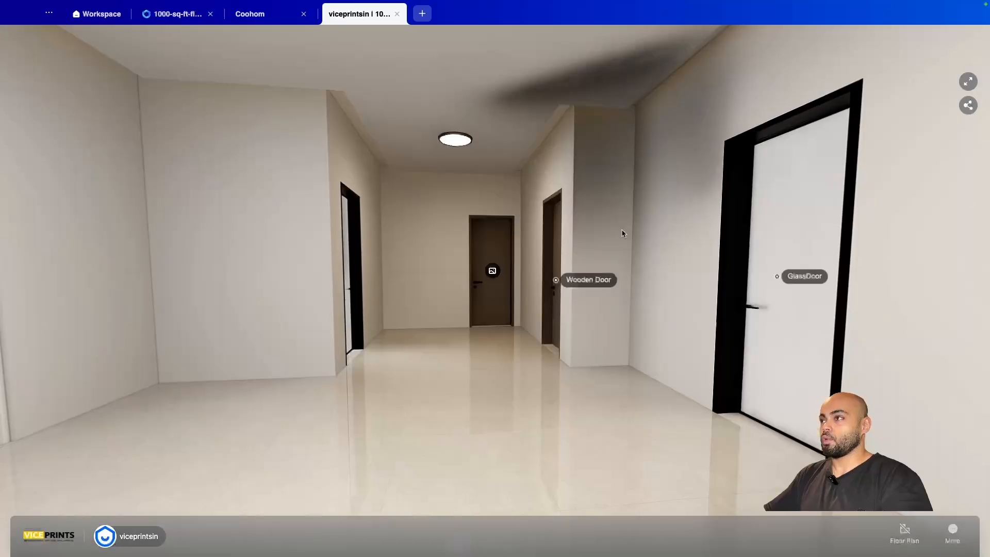
{"action": "left_click", "coordinate": [798, 277]}
{"action": "left_click", "coordinate": [617, 233]}
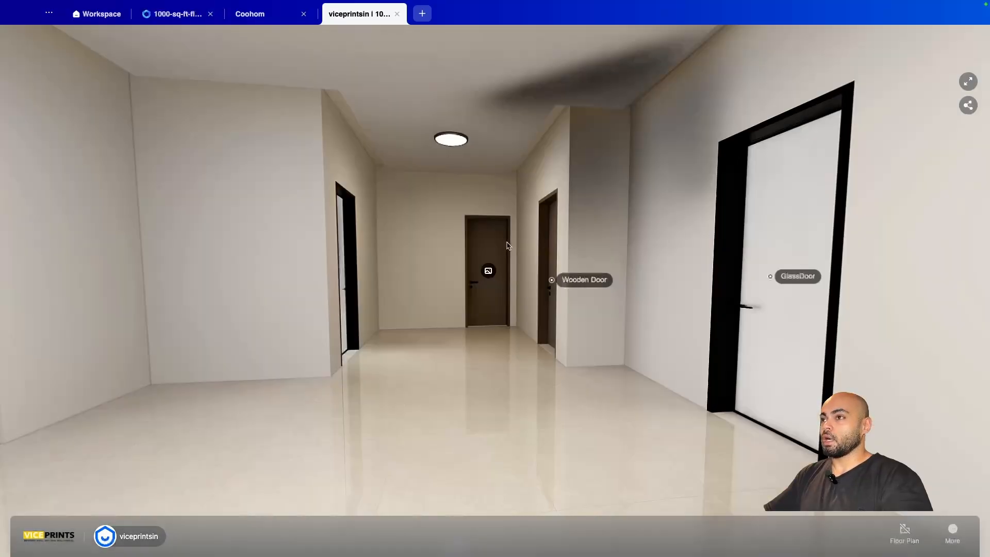
- View the image attached to the hotspot on the hallway's end door, close it and look around the adjoining space
{"action": "left_click", "coordinate": [486, 272]}
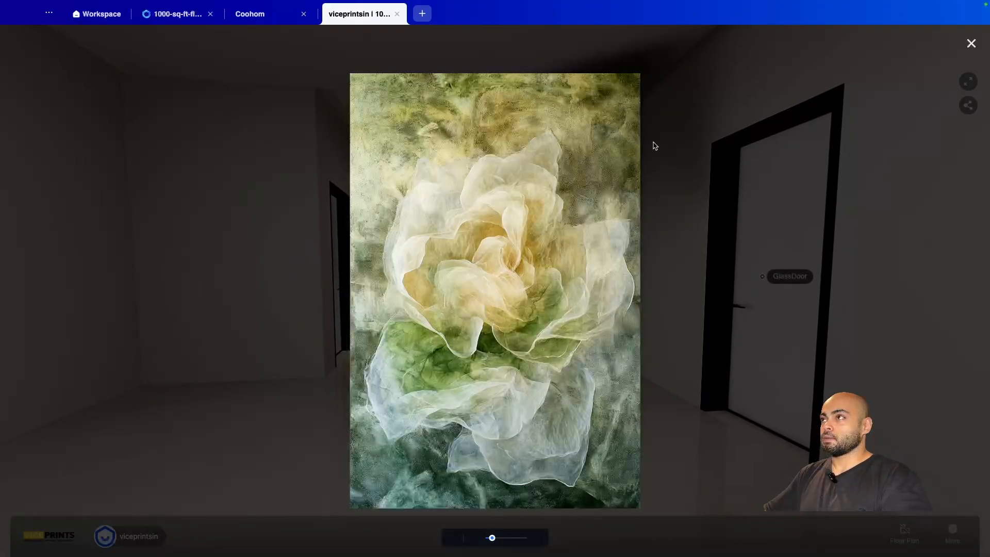
{"action": "left_click", "coordinate": [971, 43]}
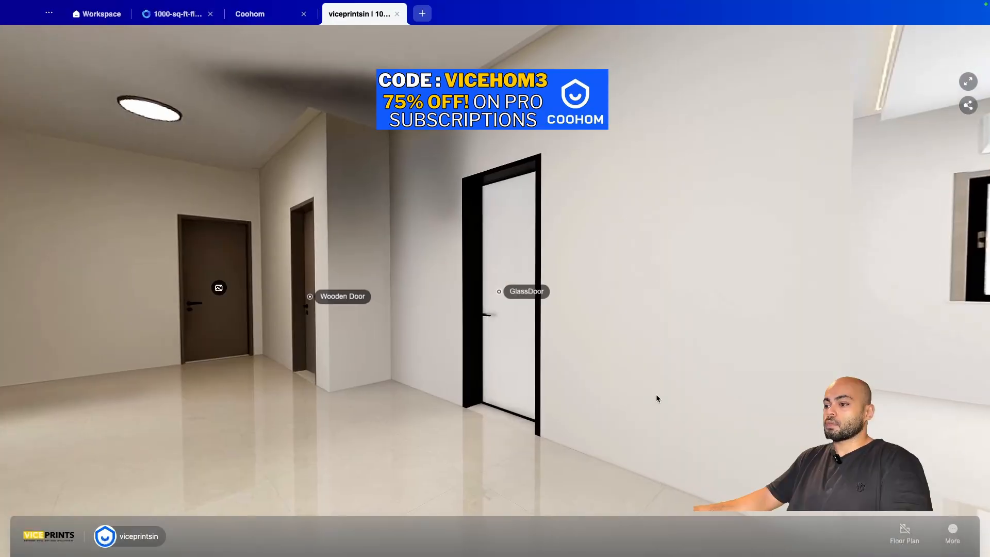
{"action": "left_click", "coordinate": [683, 355]}
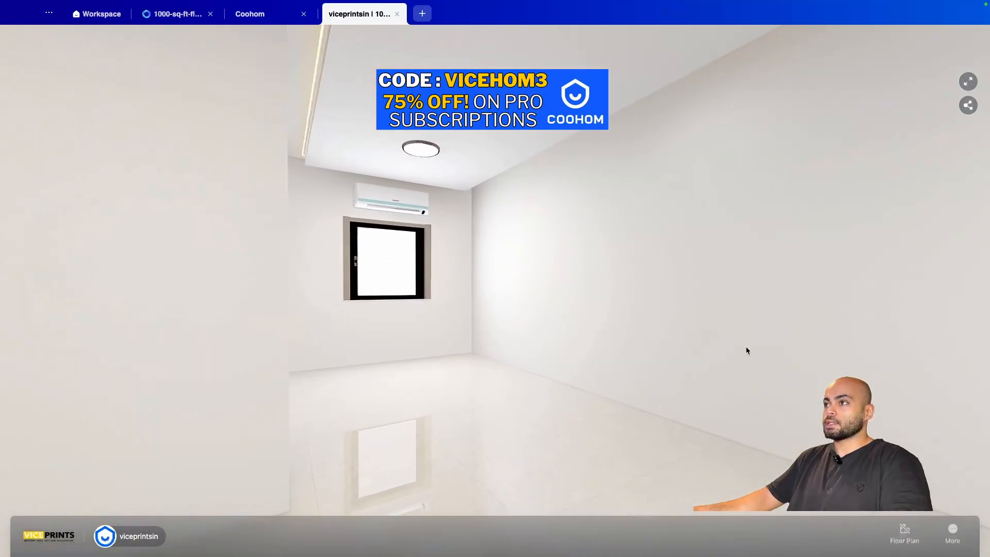
{"action": "left_click_drag", "start_coordinate": [745, 347], "coordinate": [488, 179]}
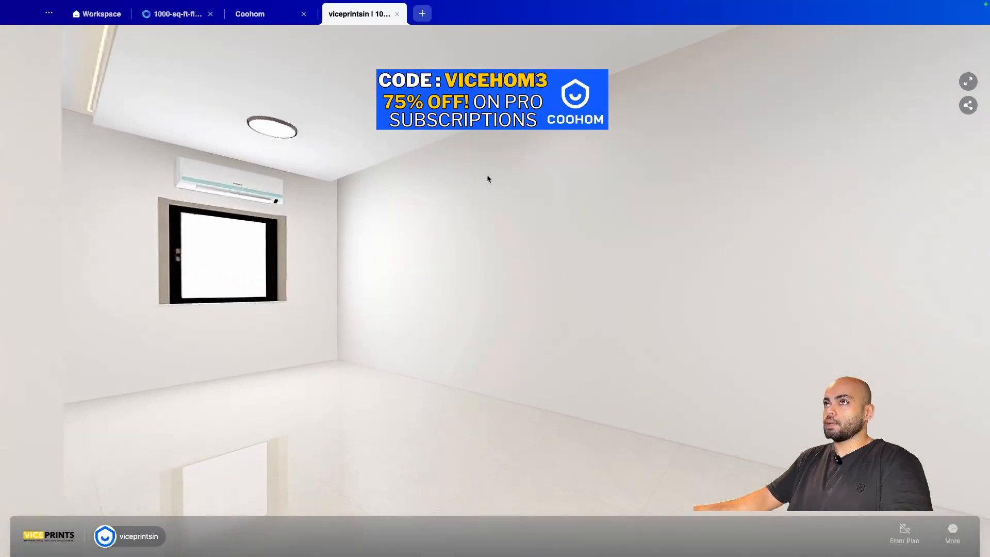
- Close the walkthrough preview, the Walkthrough Editor and the gallery to return to the Images/Videos render settings
{"action": "left_click", "coordinate": [397, 15]}
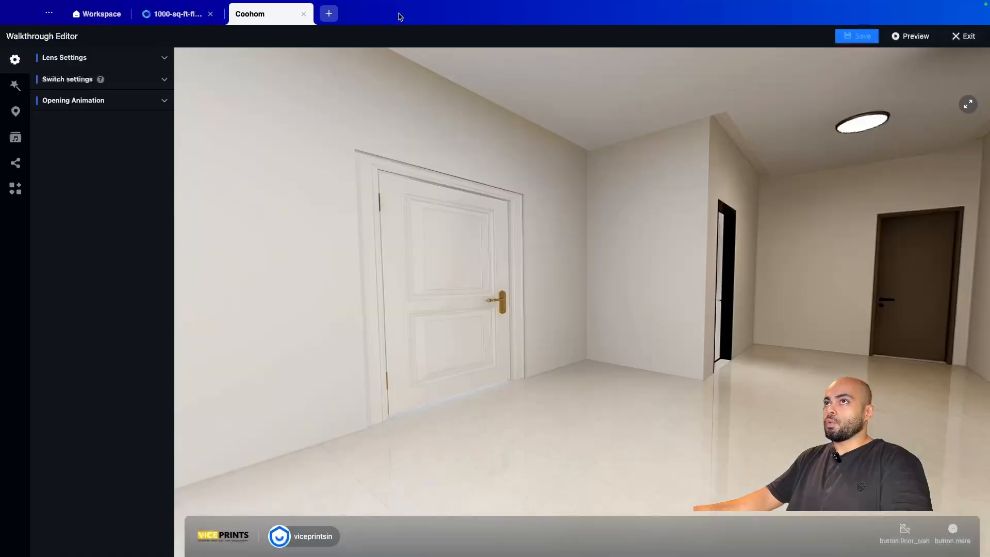
{"action": "left_click", "coordinate": [304, 14]}
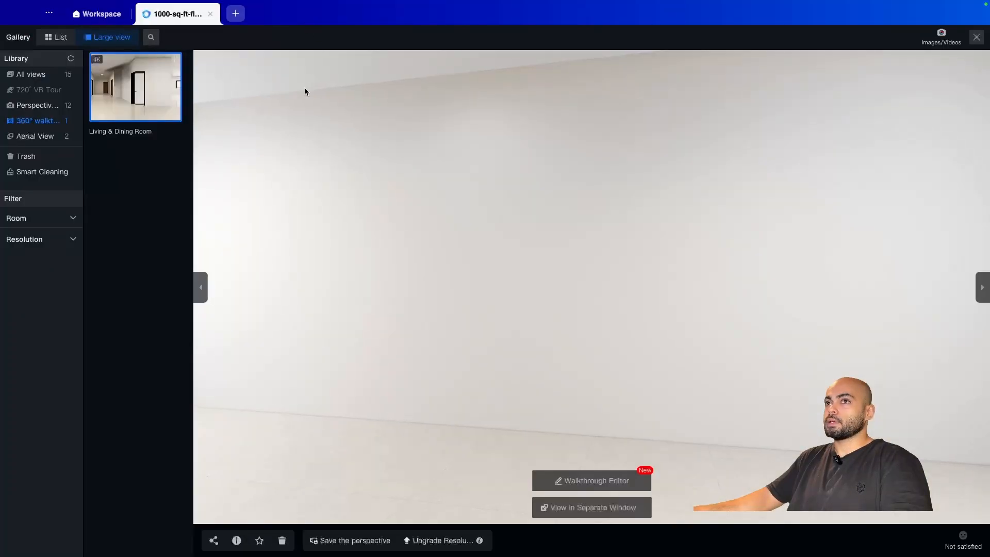
{"action": "left_click", "coordinate": [980, 41]}
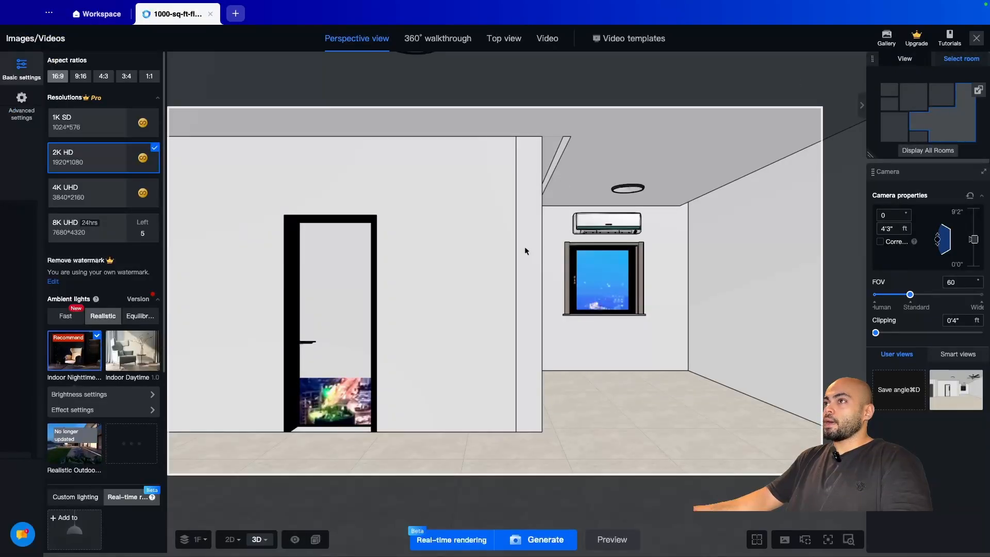
- Switch to the top view render mode and orbit the floor plan to a horizontal camera angle of about 300°
{"action": "left_click", "coordinate": [504, 38]}
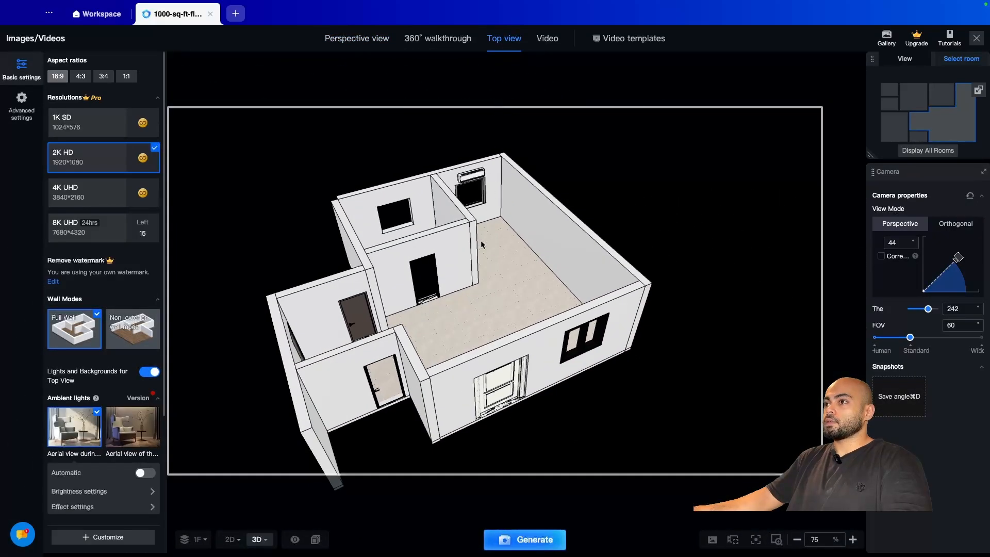
{"action": "scroll", "coordinate": [484, 291], "scroll_direction": "down", "scroll_amount": 3}
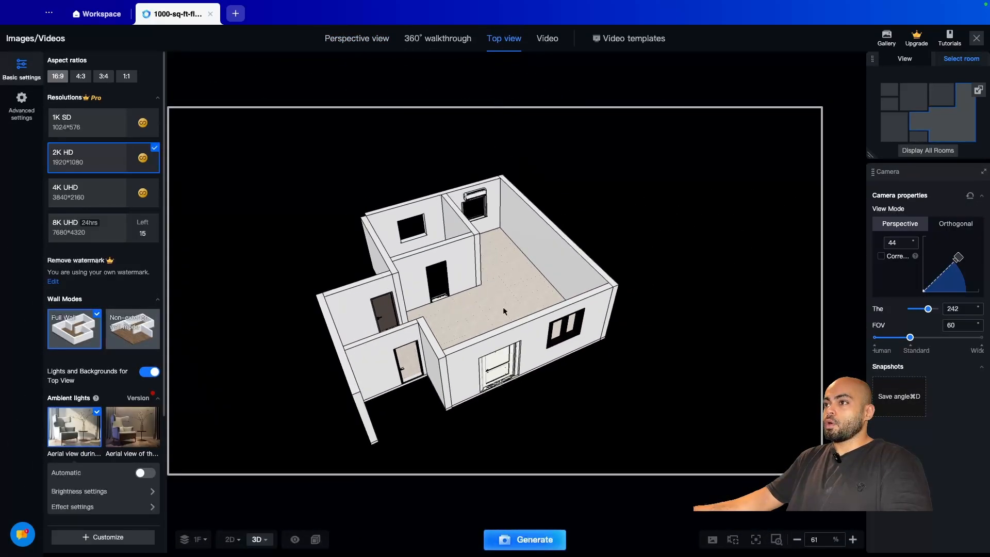
{"action": "left_click_drag", "start_coordinate": [500, 312], "coordinate": [565, 397]}
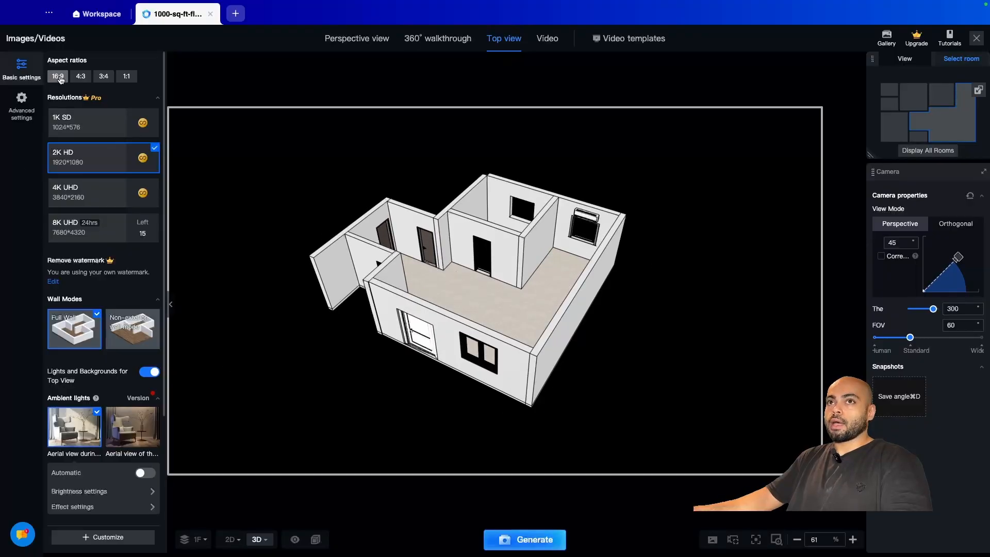
- Try several solid backgrounds for the top view render and set it to Solid color 4
{"action": "scroll", "coordinate": [81, 159], "scroll_direction": "down", "scroll_amount": 4}
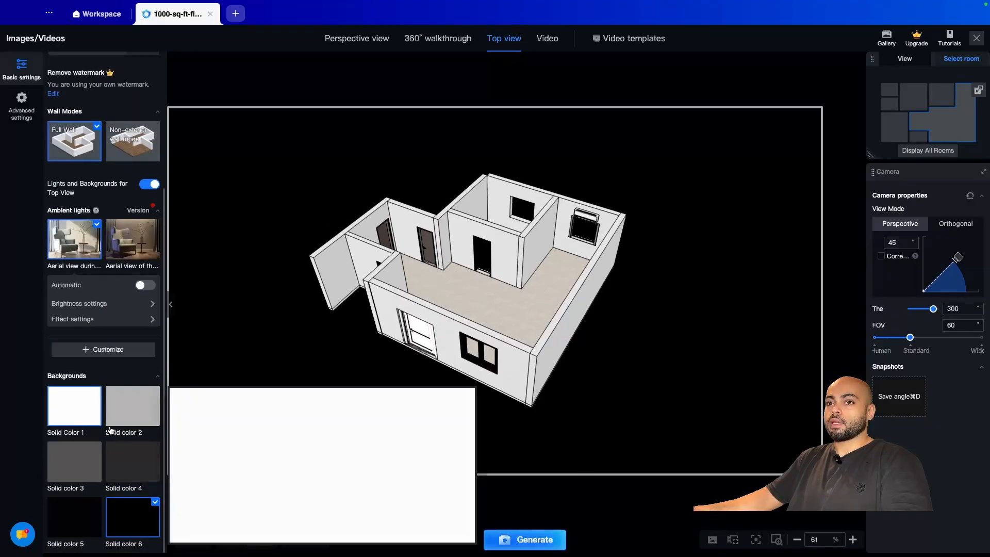
{"action": "left_click", "coordinate": [133, 405]}
{"action": "left_click", "coordinate": [79, 413]}
{"action": "left_click", "coordinate": [77, 460]}
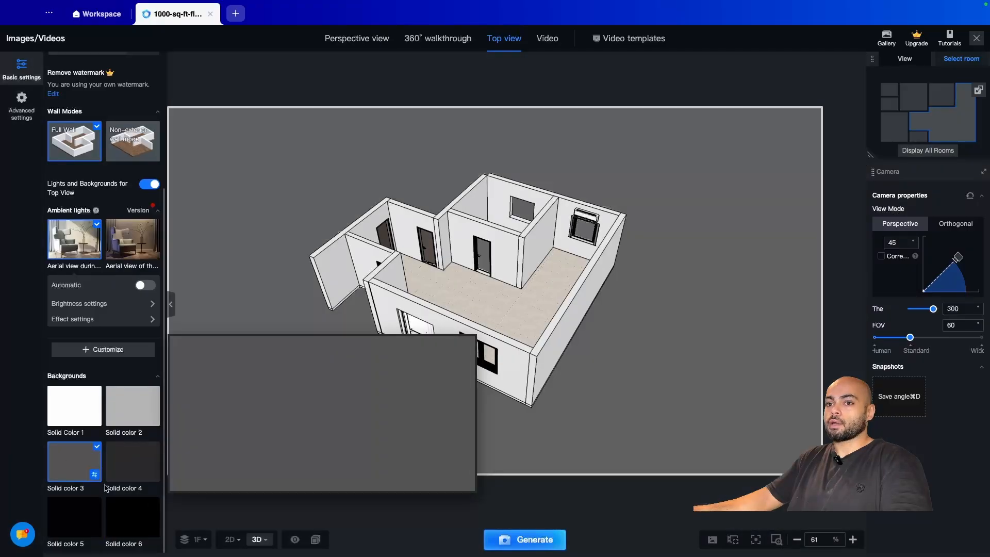
{"action": "left_click", "coordinate": [136, 468]}
- Compare the wall mode without exterior walls against full walls in the top view, ending on full walls, and inspect the model from other sides
{"action": "scroll", "coordinate": [114, 317], "scroll_direction": "up", "scroll_amount": 3}
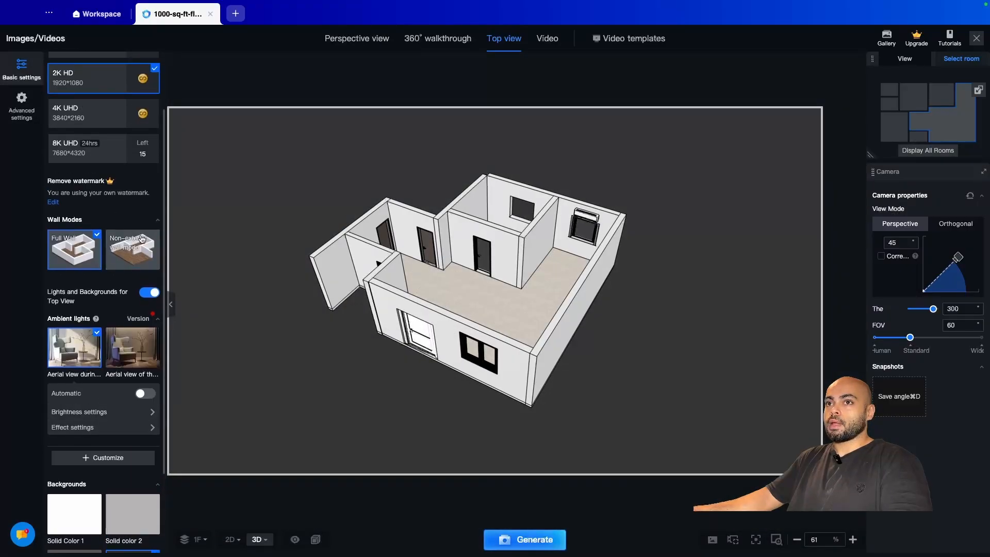
{"action": "left_click_drag", "start_coordinate": [519, 294], "coordinate": [536, 269]}
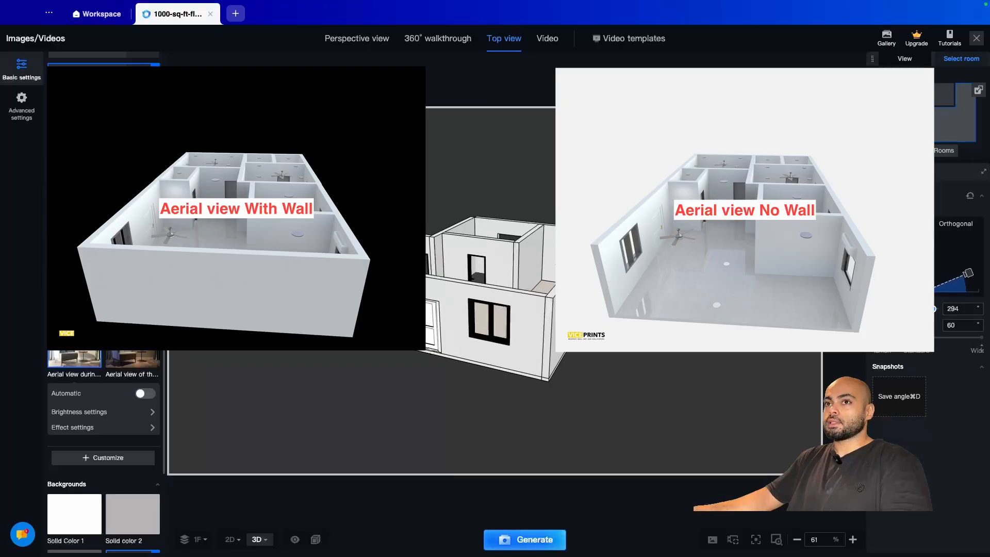
{"action": "left_click", "coordinate": [131, 247]}
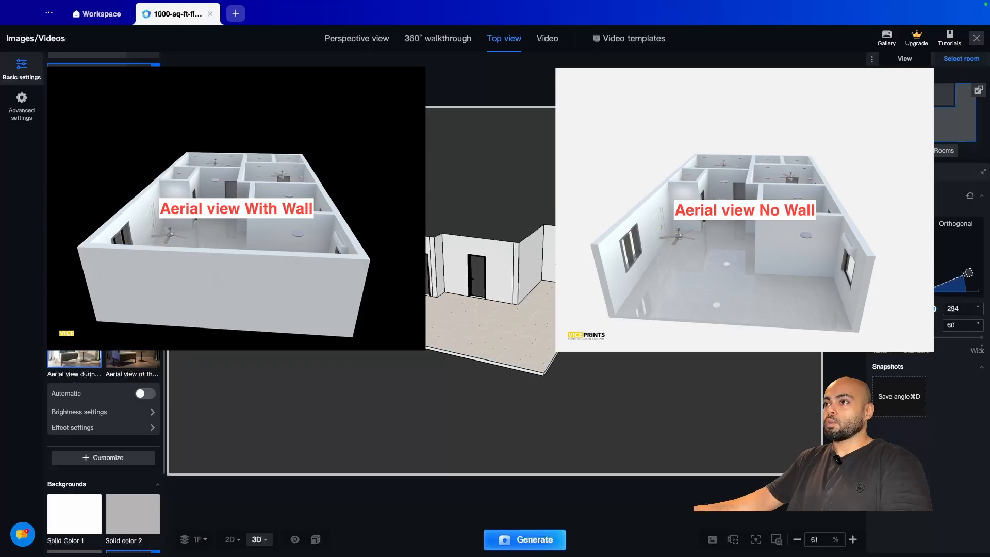
{"action": "left_click", "coordinate": [75, 246]}
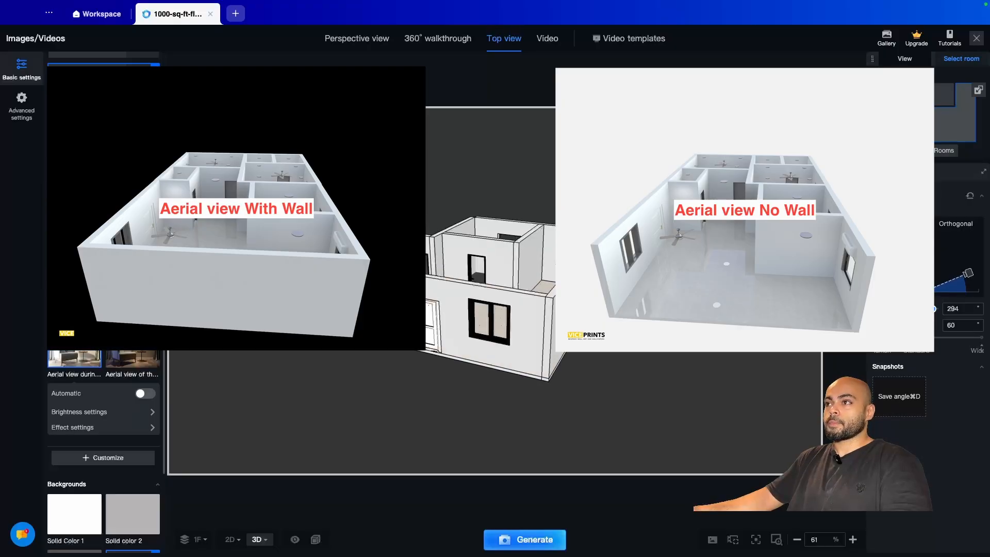
{"action": "left_click_drag", "start_coordinate": [467, 346], "coordinate": [576, 377]}
{"action": "left_click_drag", "start_coordinate": [325, 402], "coordinate": [566, 322]}
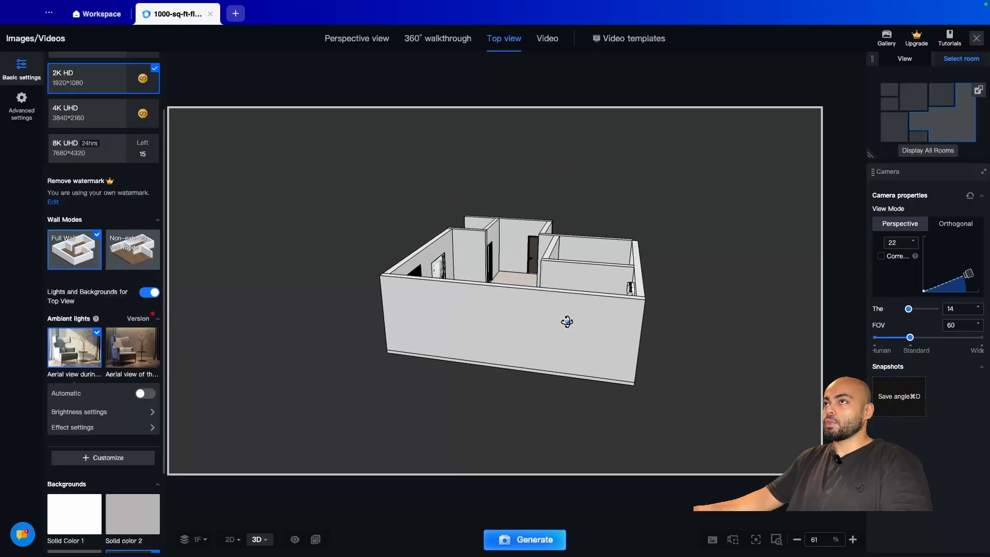
{"action": "scroll", "coordinate": [573, 294], "scroll_direction": "up", "scroll_amount": 2}
- View the video render mode and the video templates, including the settings of the All Rooms Roaming 2 template
{"action": "left_click", "coordinate": [547, 38]}
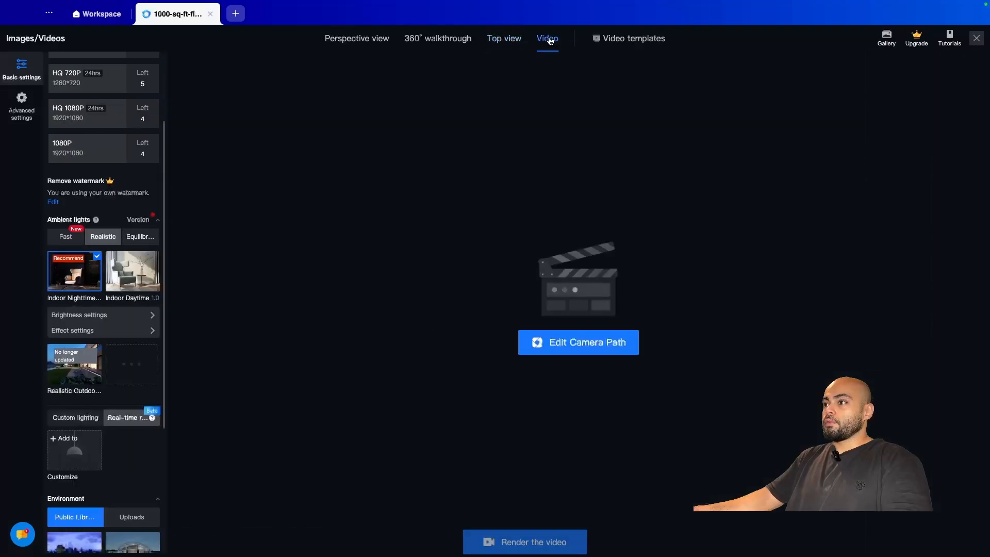
{"action": "left_click", "coordinate": [651, 39]}
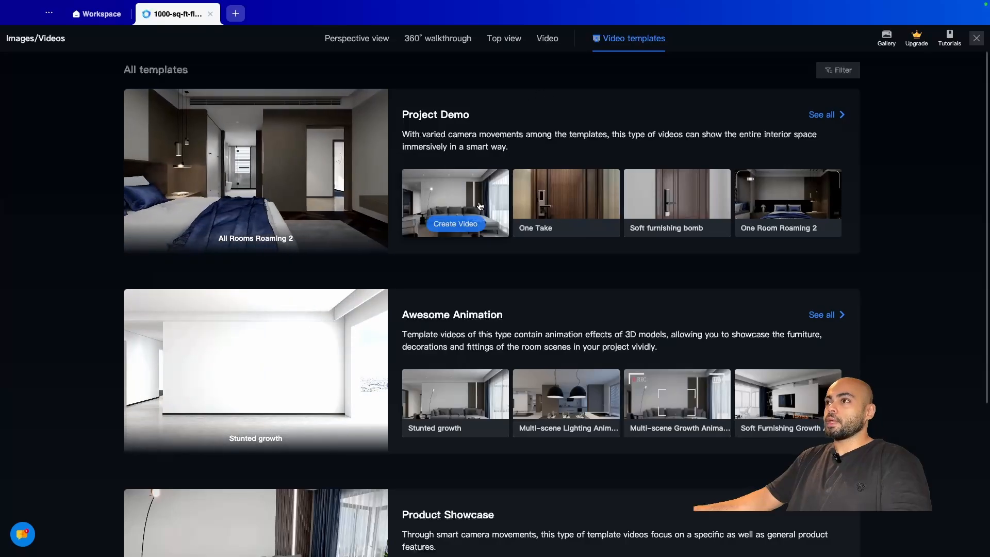
{"action": "left_click", "coordinate": [329, 210]}
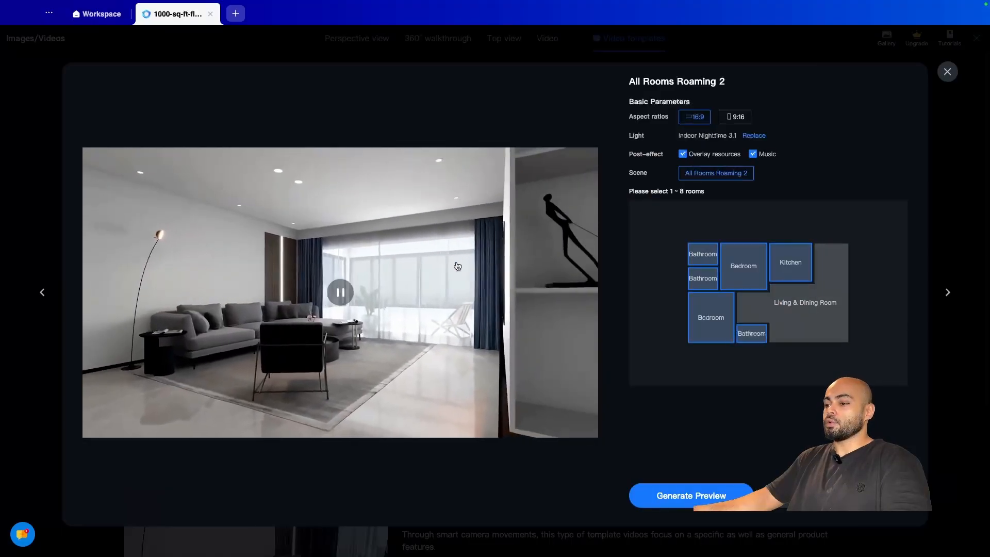
{"action": "left_click", "coordinate": [550, 51]}
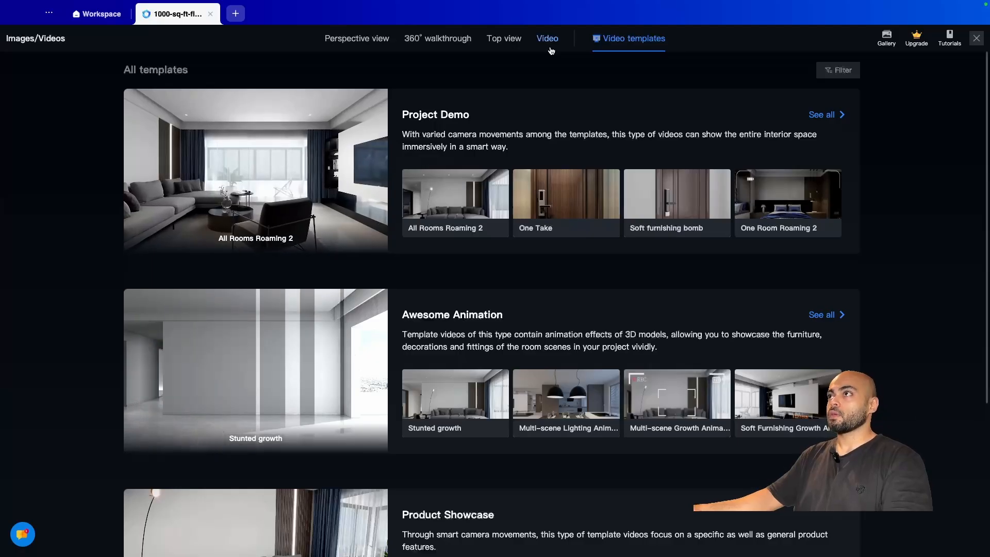